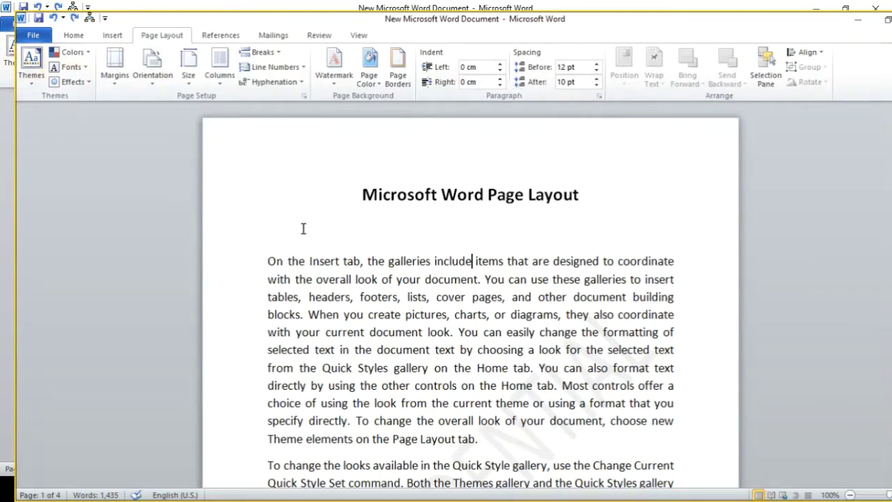
- Browse the built-in Themes gallery, previewing designs such as Civic and Aspect
{"action": "left_click", "coordinate": [31, 66]}
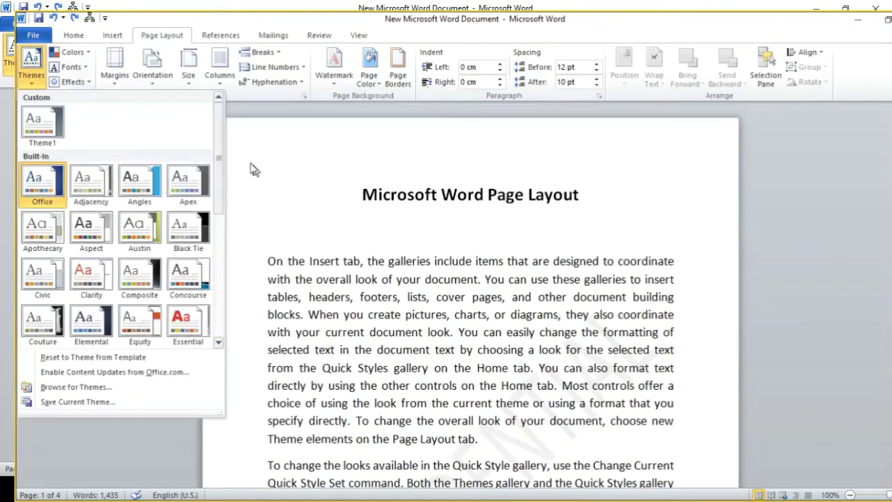
{"action": "left_click_drag", "start_coordinate": [219, 181], "coordinate": [222, 208]}
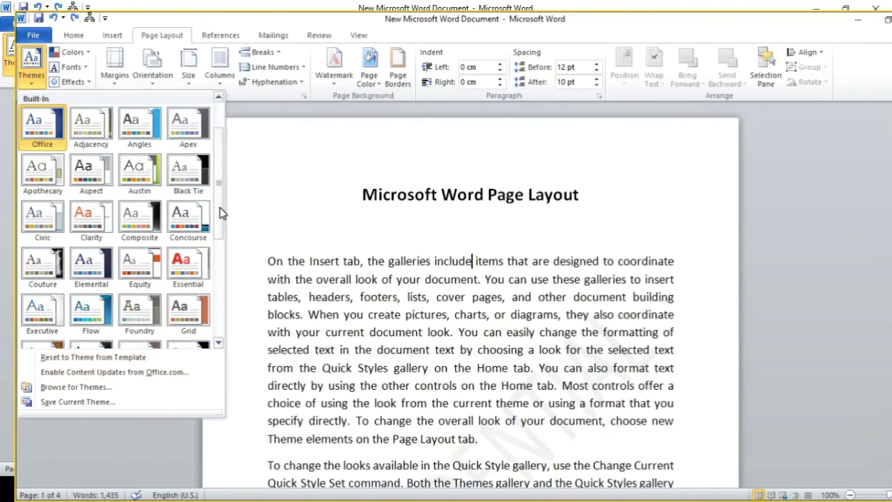
- Scroll the Themes gallery back up and close it, keeping the Office theme applied
{"action": "scroll", "coordinate": [220, 210], "scroll_direction": "down", "scroll_amount": 5}
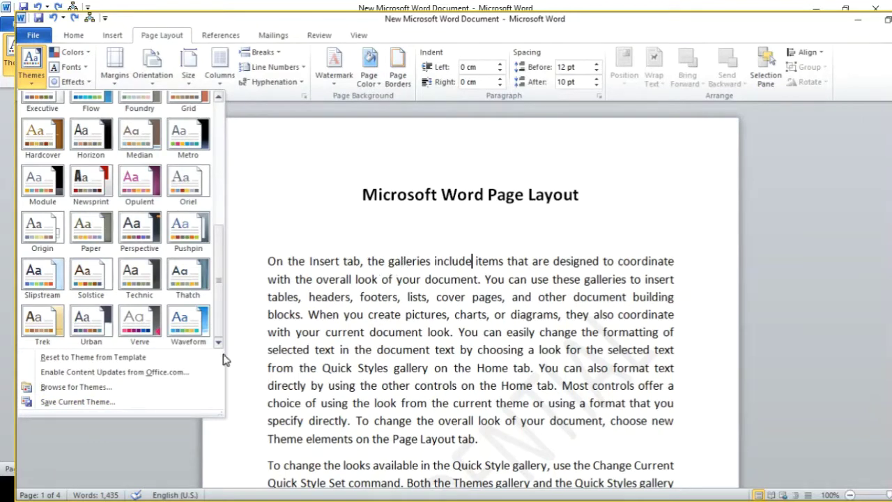
{"action": "left_click_drag", "start_coordinate": [220, 324], "coordinate": [261, 172]}
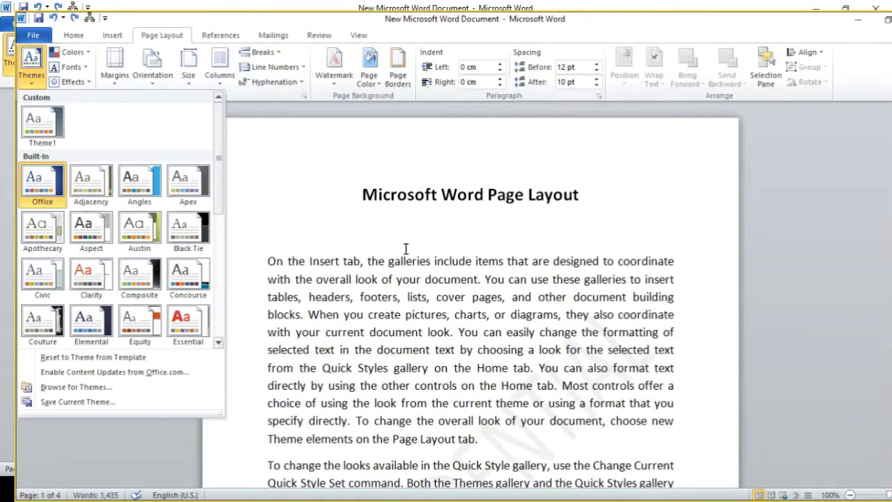
{"action": "left_click", "coordinate": [472, 260]}
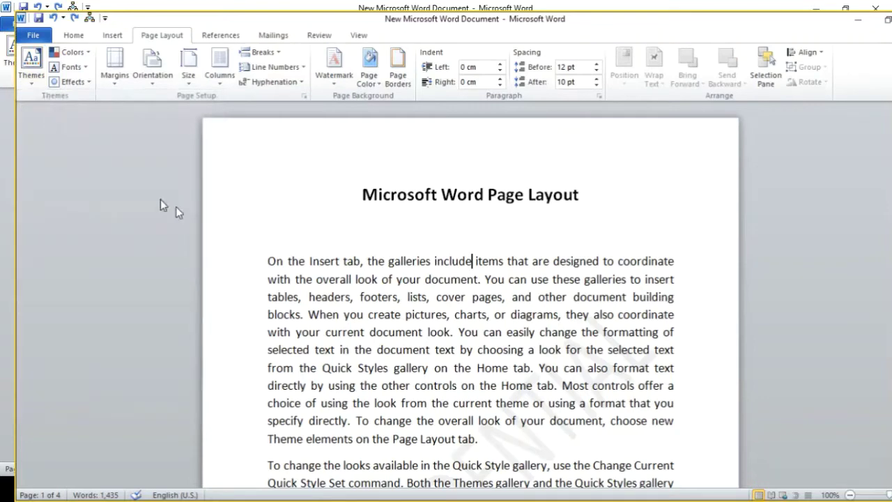
- Try the Narrow, Normal and Moderate margin presets in turn
{"action": "left_click", "coordinate": [116, 67]}
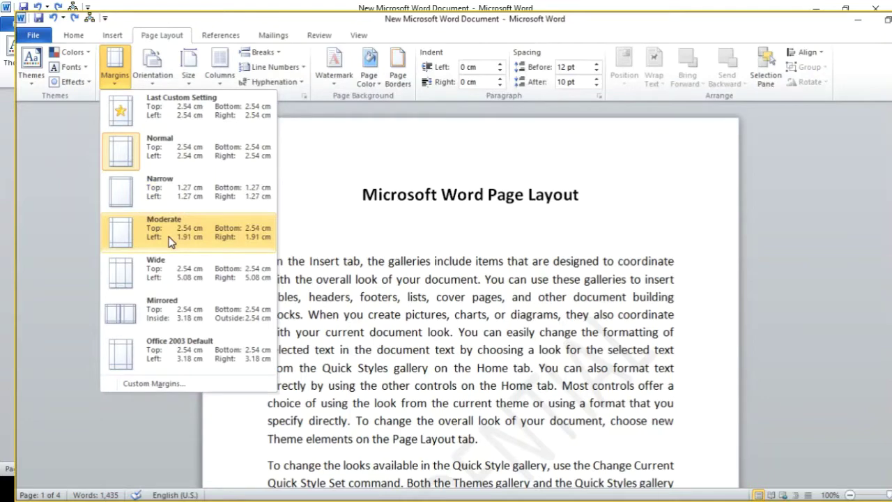
{"action": "left_click", "coordinate": [156, 198]}
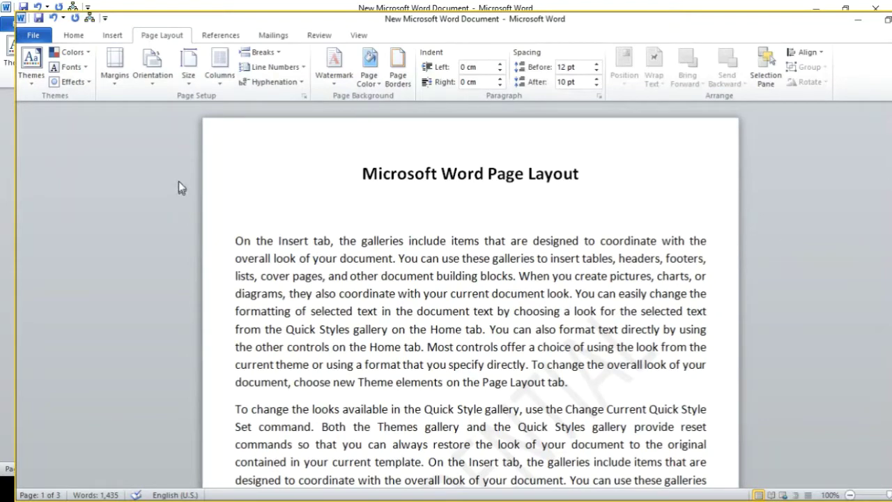
{"action": "left_click", "coordinate": [121, 79]}
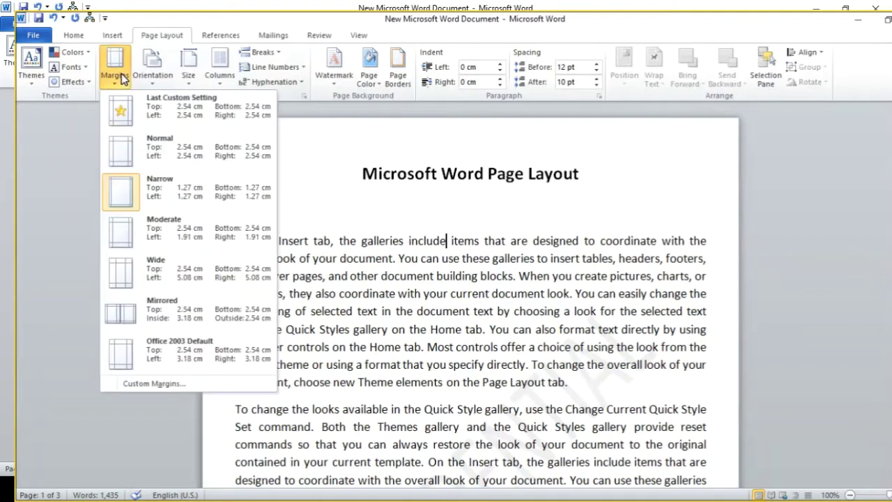
{"action": "left_click", "coordinate": [161, 150]}
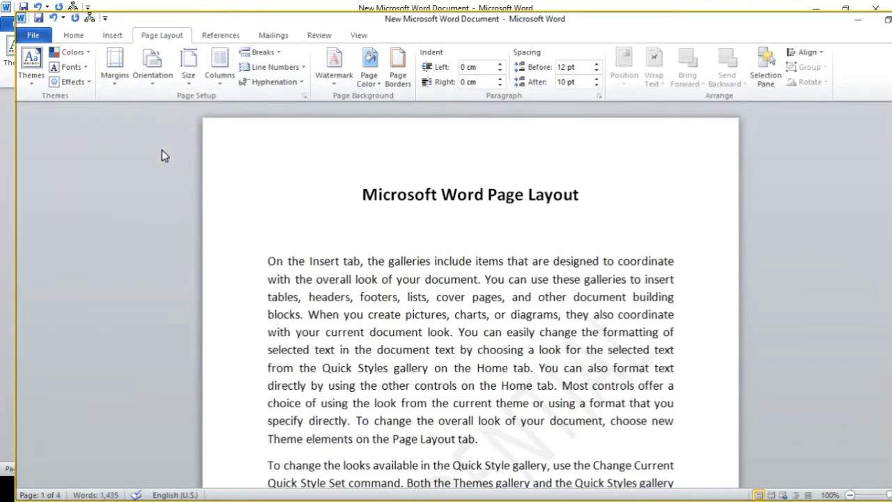
{"action": "left_click", "coordinate": [120, 70]}
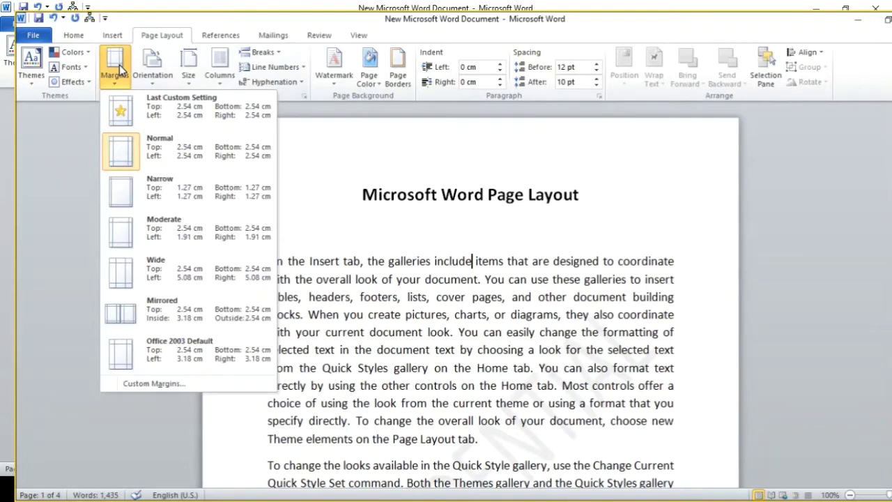
{"action": "left_click", "coordinate": [162, 237]}
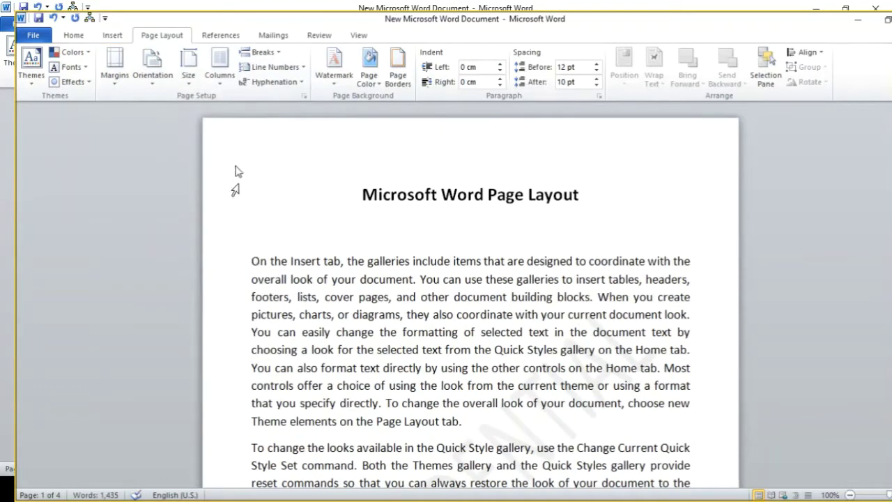
- Apply the Wide margin preset with 5.08 cm left and right margins
{"action": "left_click", "coordinate": [120, 70]}
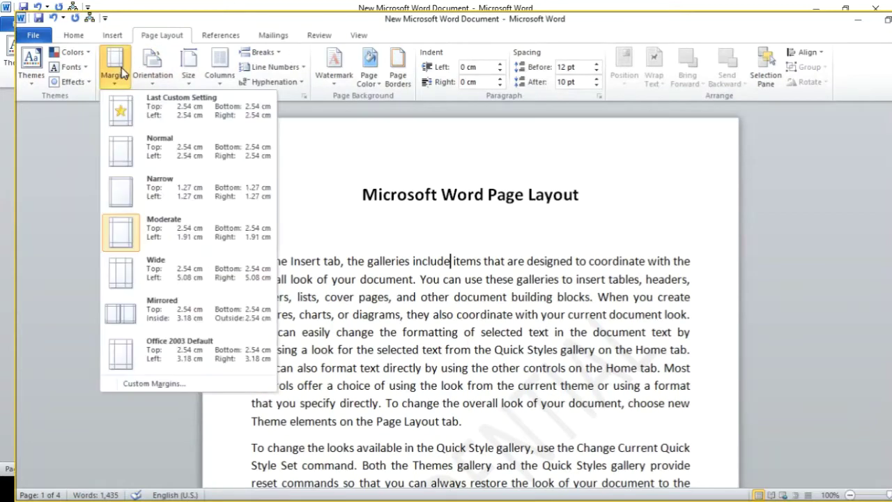
{"action": "left_click", "coordinate": [165, 264]}
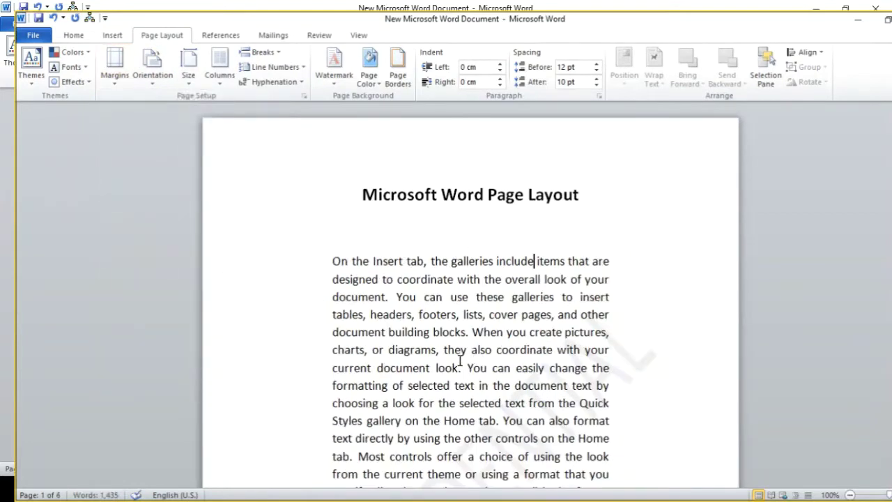
{"action": "left_click", "coordinate": [619, 266]}
{"action": "scroll", "coordinate": [662, 341], "scroll_direction": "down", "scroll_amount": 10}
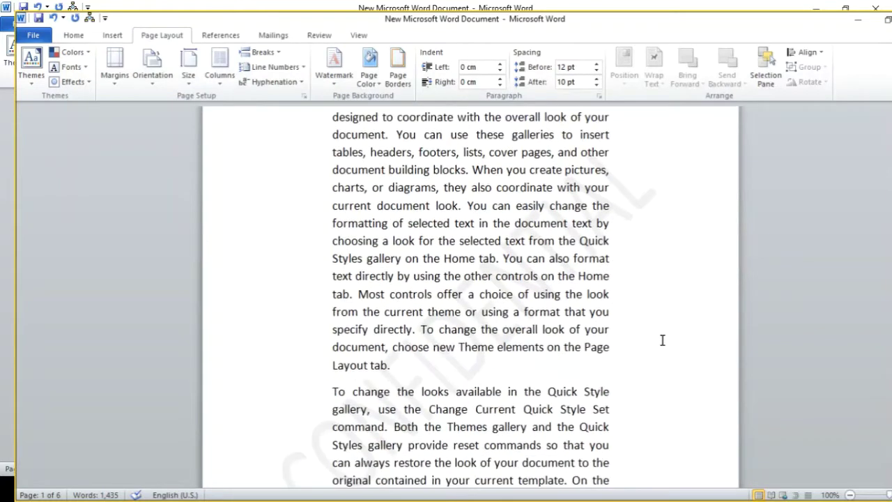
{"action": "scroll", "coordinate": [649, 374], "scroll_direction": "up", "scroll_amount": 20}
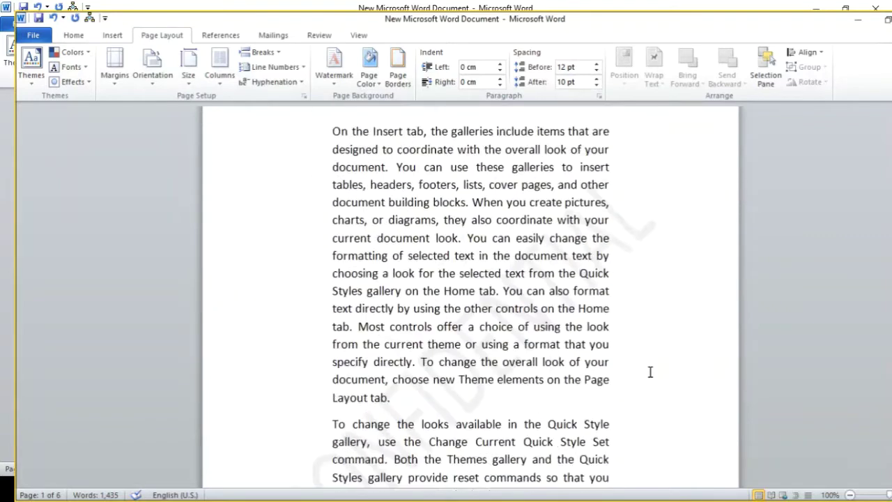
{"action": "left_click", "coordinate": [115, 67]}
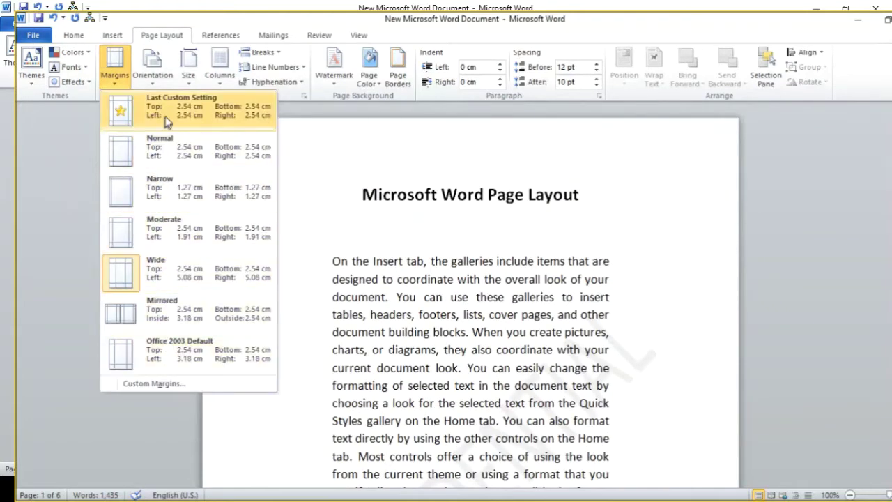
- Switch the pages to landscape orientation and scroll through the result
{"action": "left_click", "coordinate": [152, 77]}
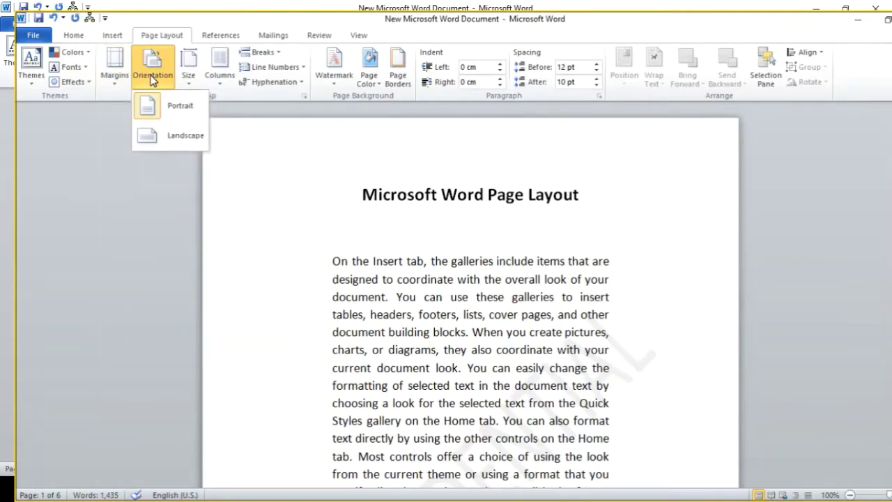
{"action": "left_click", "coordinate": [168, 111]}
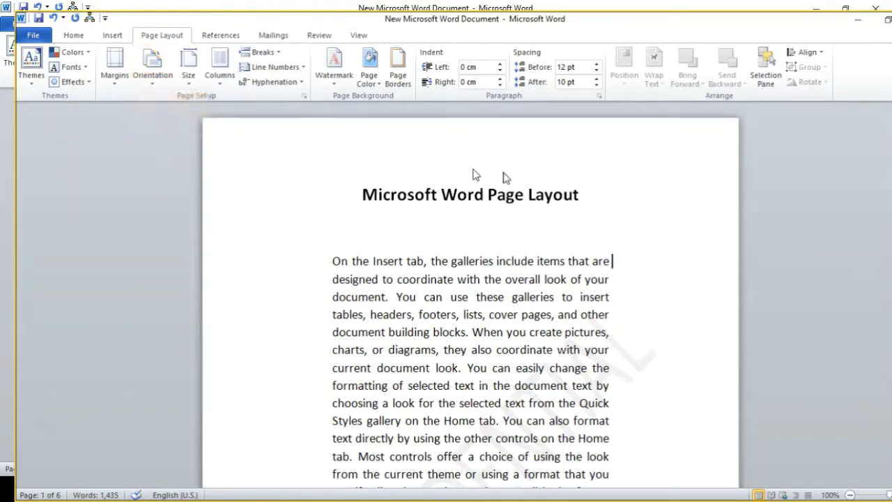
{"action": "left_click", "coordinate": [157, 64]}
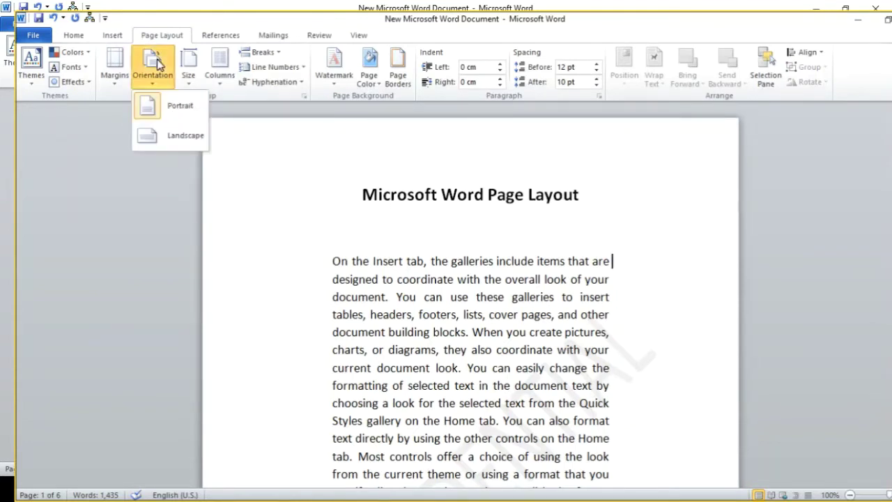
{"action": "left_click", "coordinate": [174, 137]}
{"action": "scroll", "coordinate": [504, 251], "scroll_direction": "down", "scroll_amount": 3}
{"action": "scroll", "coordinate": [510, 252], "scroll_direction": "down", "scroll_amount": 4}
{"action": "scroll", "coordinate": [508, 253], "scroll_direction": "up", "scroll_amount": 8}
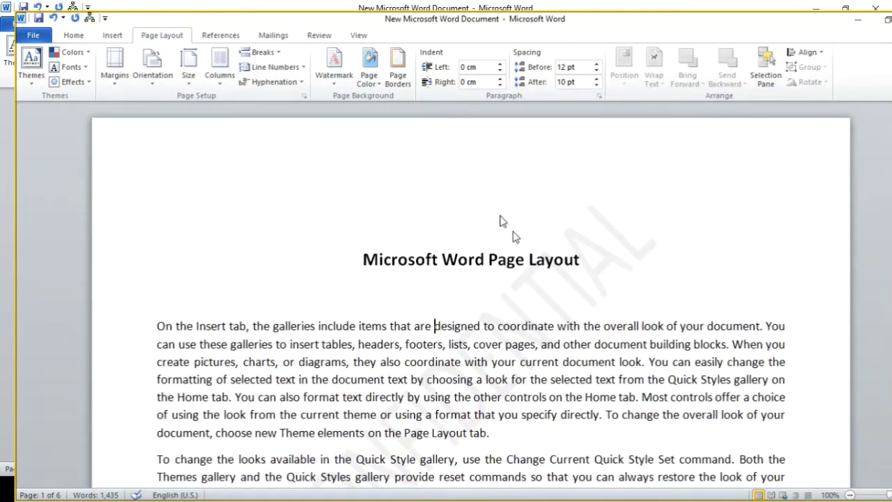
{"action": "scroll", "coordinate": [465, 374], "scroll_direction": "down", "scroll_amount": 3}
{"action": "scroll", "coordinate": [464, 374], "scroll_direction": "down", "scroll_amount": 15}
{"action": "scroll", "coordinate": [466, 376], "scroll_direction": "up", "scroll_amount": 15}
{"action": "scroll", "coordinate": [446, 333], "scroll_direction": "up", "scroll_amount": 3}
{"action": "scroll", "coordinate": [609, 232], "scroll_direction": "down", "scroll_amount": 8}
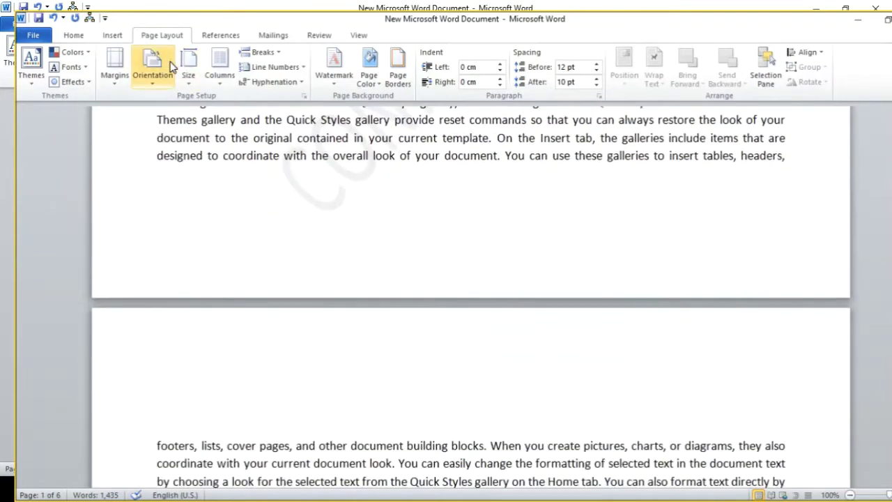
- Return the pages to portrait orientation with Normal 2.54 cm margins
{"action": "left_click", "coordinate": [191, 72]}
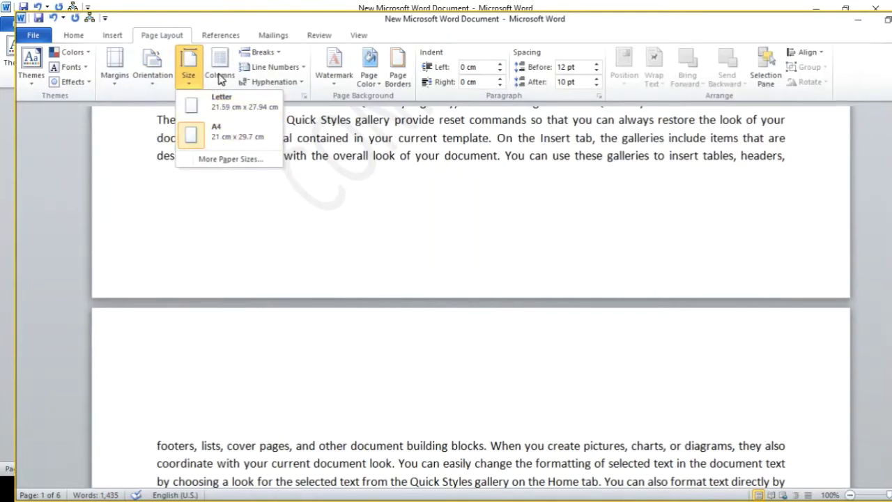
{"action": "left_click", "coordinate": [219, 76]}
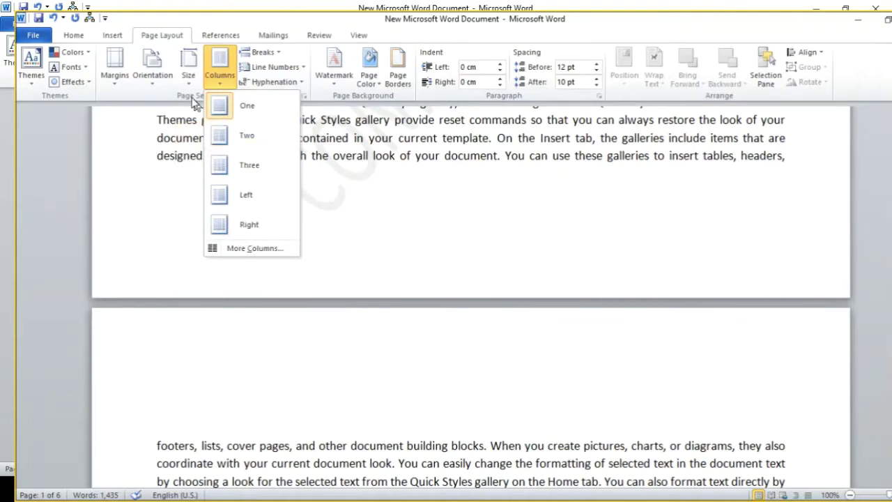
{"action": "left_click", "coordinate": [156, 76]}
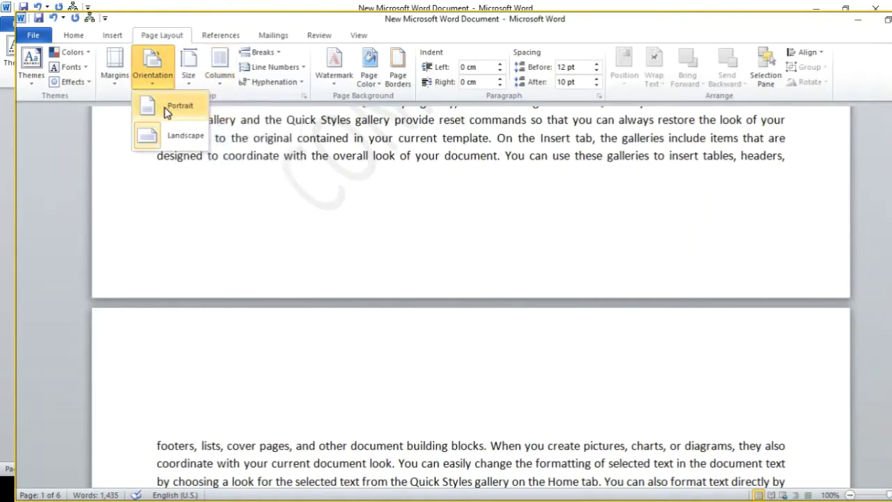
{"action": "left_click", "coordinate": [167, 108]}
{"action": "scroll", "coordinate": [342, 160], "scroll_direction": "up", "scroll_amount": 3}
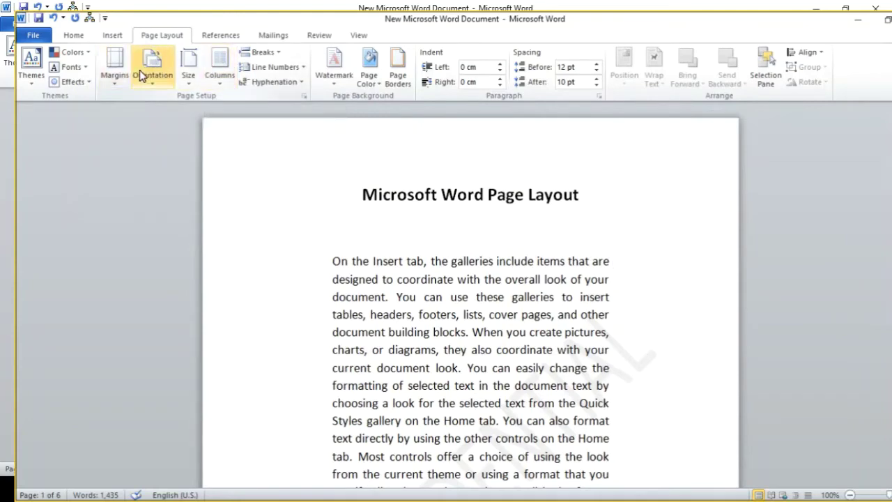
{"action": "left_click", "coordinate": [115, 70]}
{"action": "left_click", "coordinate": [209, 149]}
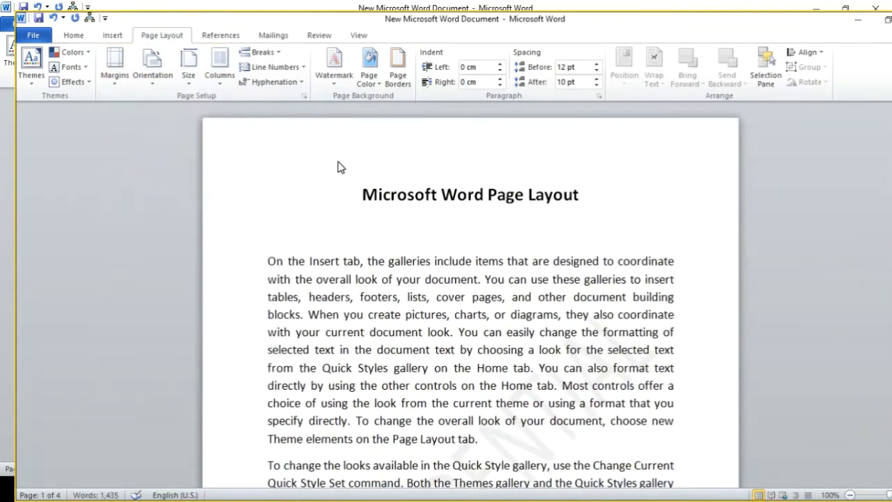
{"action": "key", "text": "Left"}
{"action": "key", "text": "Left"}
{"action": "key", "text": "Left"}
{"action": "key", "text": "Left"}
{"action": "key", "text": "Left"}
{"action": "key", "text": "Left"}
{"action": "key", "text": "Left"}
{"action": "key", "text": "Left"}
{"action": "key", "text": "Left"}
{"action": "key", "text": "Left"}
{"action": "key", "text": "Left"}
{"action": "key", "text": "Left"}
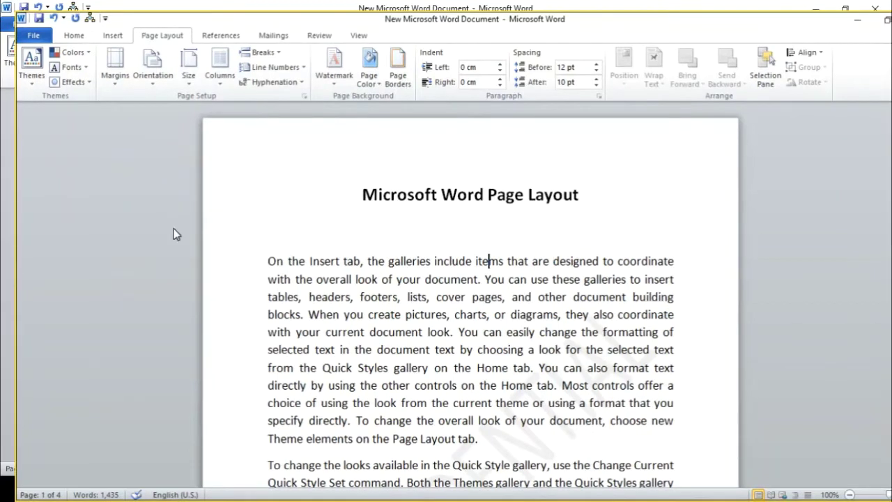
- Try the Two, Three and Left column layouts
{"action": "left_click", "coordinate": [224, 76]}
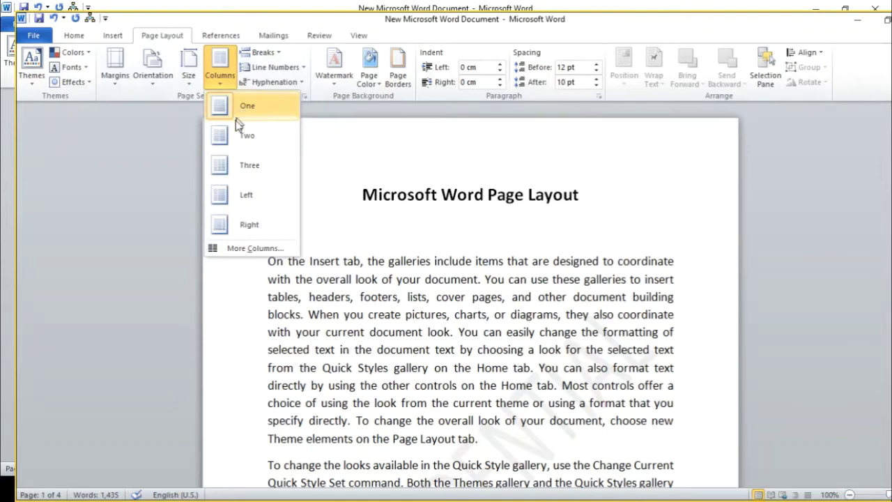
{"action": "left_click", "coordinate": [237, 142]}
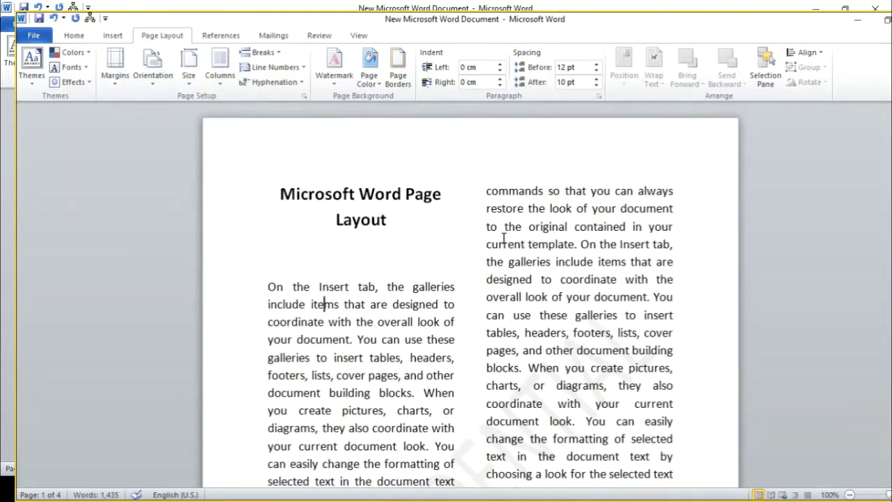
{"action": "left_click", "coordinate": [219, 70]}
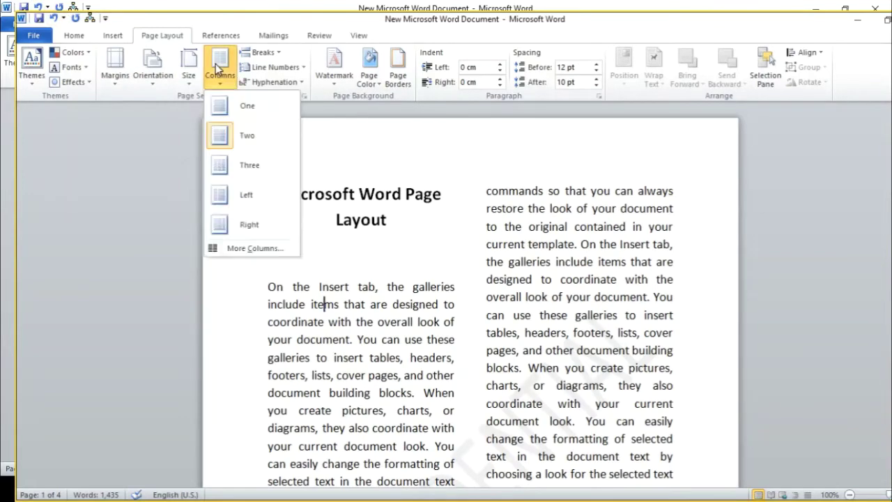
{"action": "left_click", "coordinate": [245, 166]}
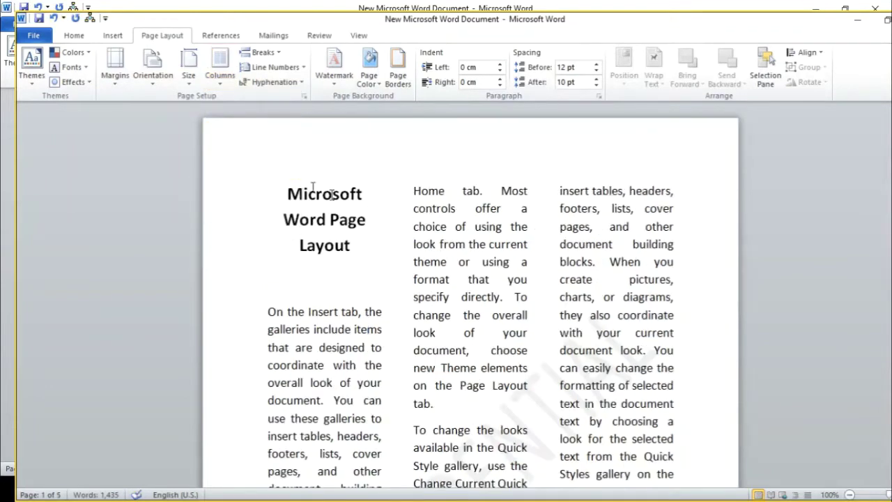
{"action": "left_click", "coordinate": [220, 73]}
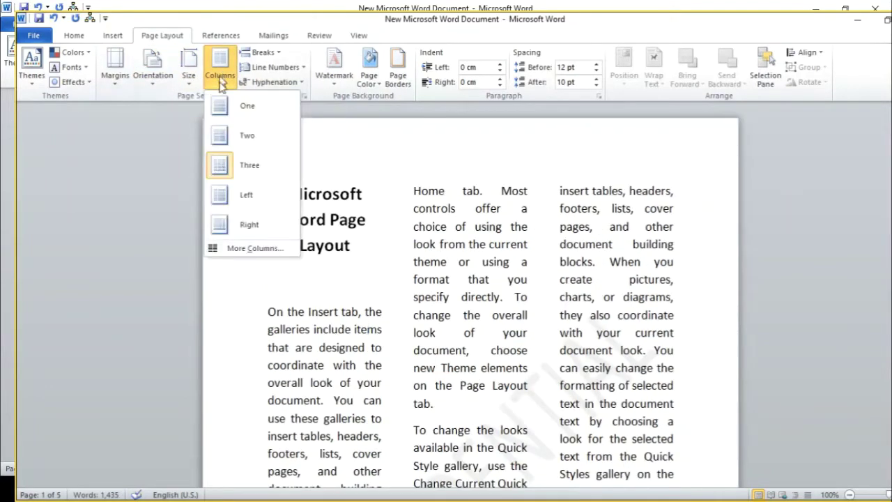
{"action": "left_click", "coordinate": [239, 198]}
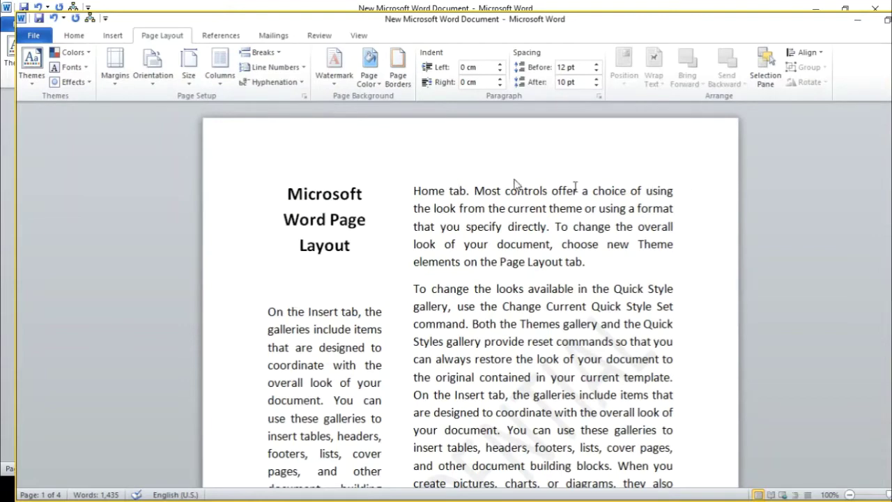
- Settle on the Right layout: a wide left column and narrow right column
{"action": "left_click", "coordinate": [219, 73]}
{"action": "left_click", "coordinate": [242, 225]}
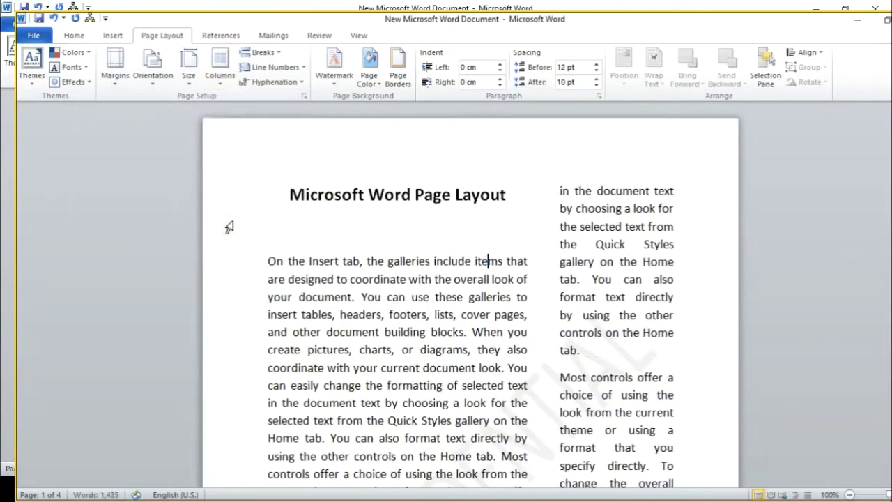
{"action": "scroll", "coordinate": [510, 262], "scroll_direction": "down", "scroll_amount": 1}
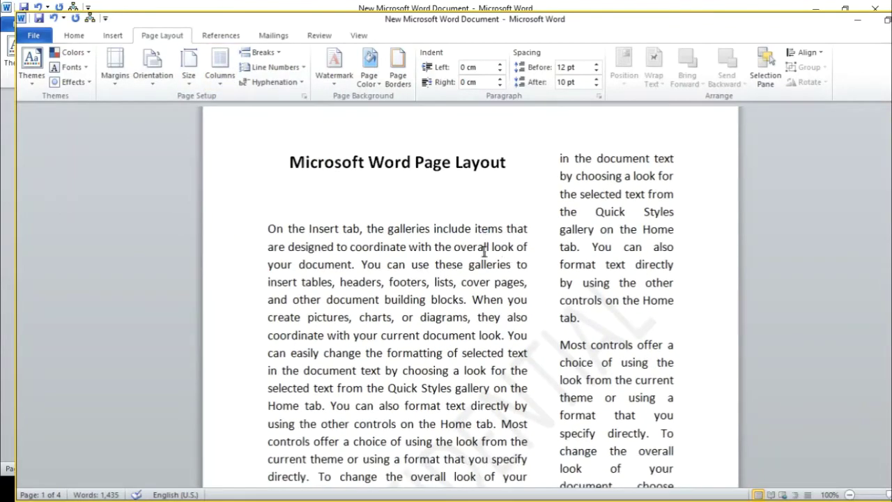
{"action": "scroll", "coordinate": [480, 298], "scroll_direction": "down", "scroll_amount": 10}
{"action": "scroll", "coordinate": [479, 297], "scroll_direction": "up", "scroll_amount": 5}
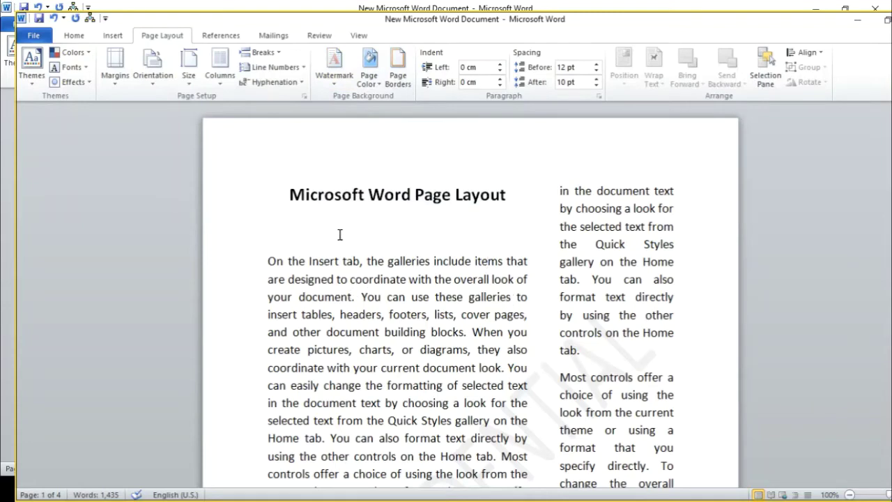
- Apply the diagonal CONFIDENTIAL 1 watermark
{"action": "key", "text": "Down"}
{"action": "left_click", "coordinate": [333, 69]}
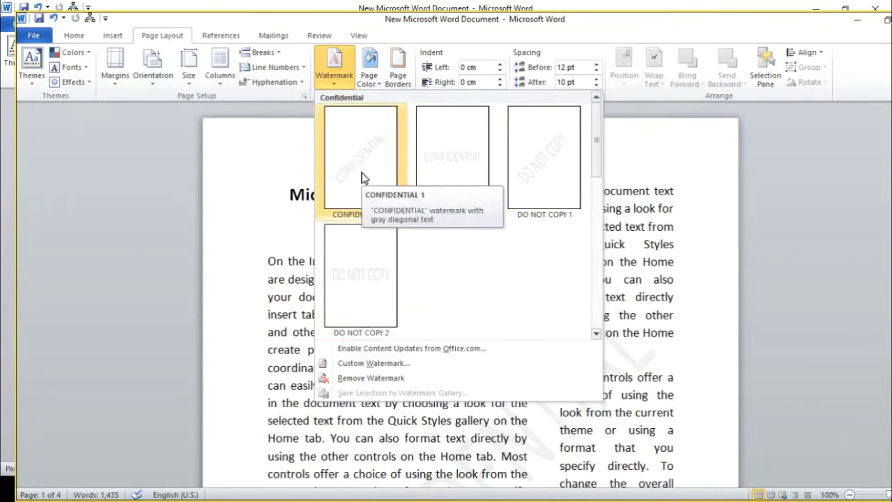
{"action": "left_click", "coordinate": [362, 177]}
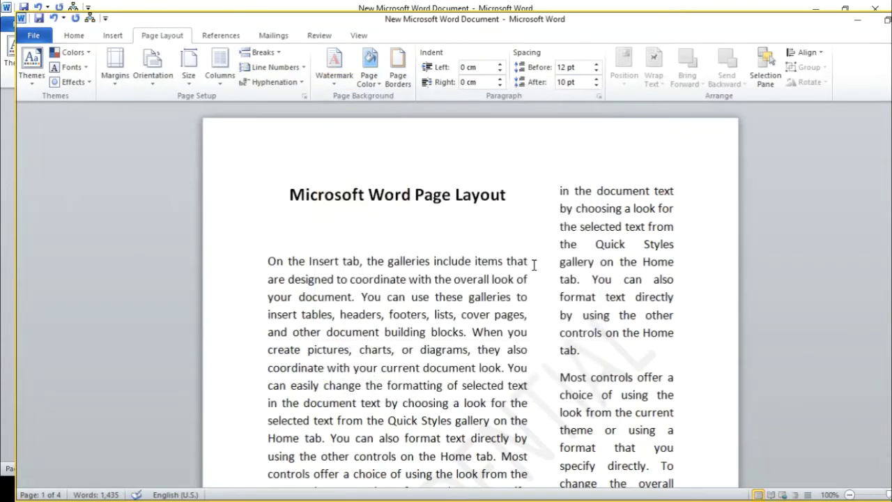
- Check the watermark in print preview, then cancel closing the document
{"action": "key", "text": "ctrl+p"}
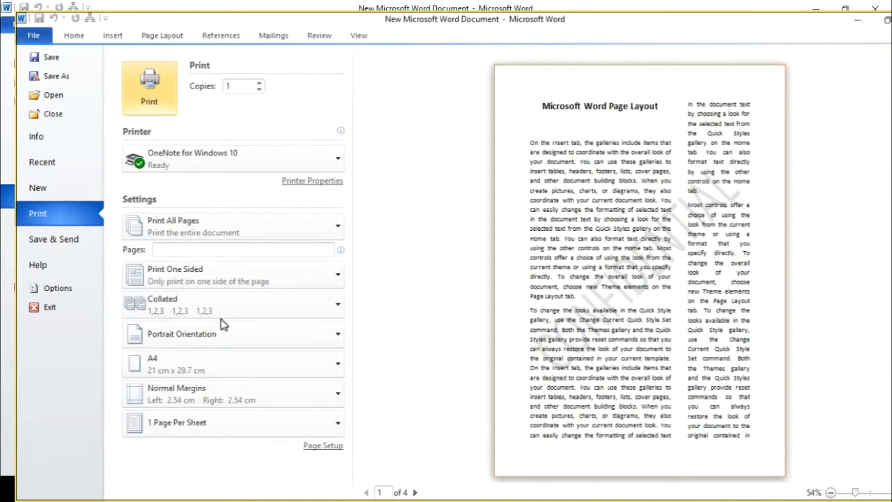
{"action": "key", "text": "Escape"}
{"action": "key", "text": "alt+F4"}
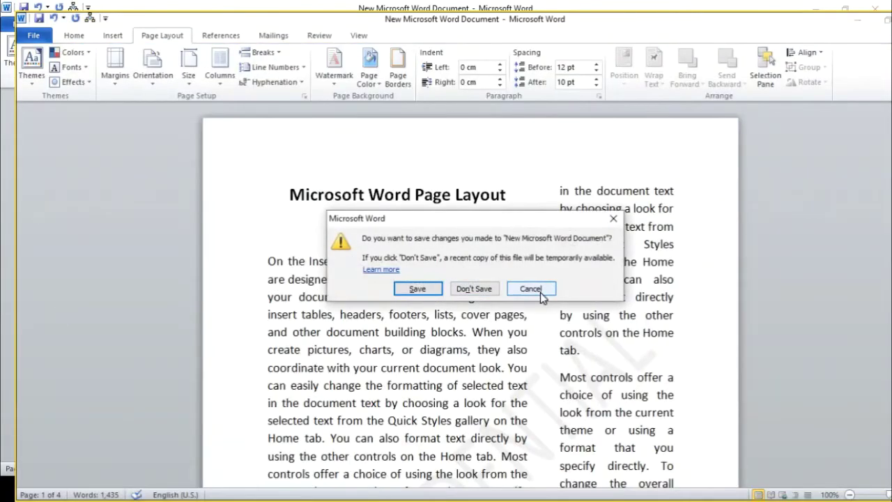
{"action": "left_click", "coordinate": [522, 290]}
{"action": "left_click", "coordinate": [329, 75]}
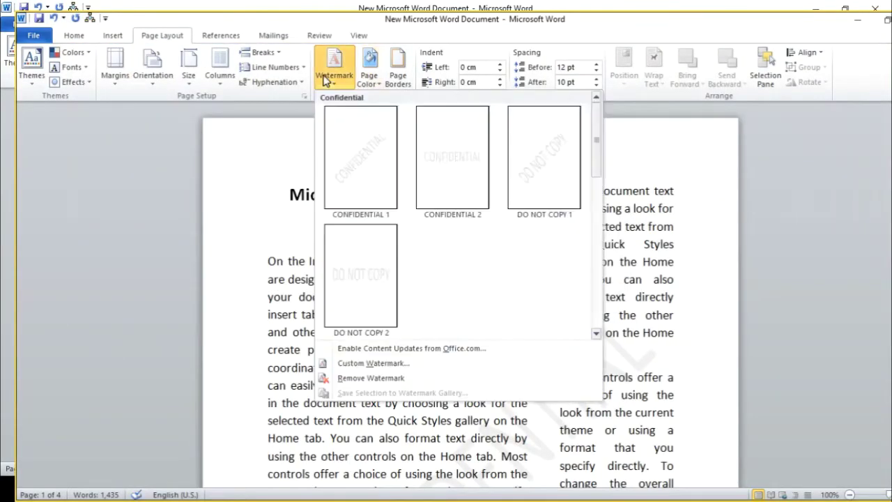
- Set a washed-out picture watermark using Screenshot (1) from the Screenshots folder
{"action": "left_click", "coordinate": [373, 361]}
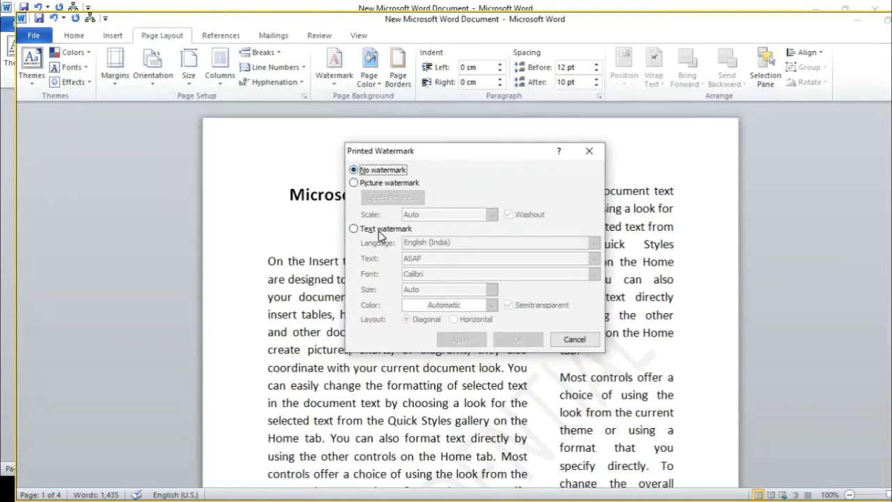
{"action": "left_click", "coordinate": [358, 183]}
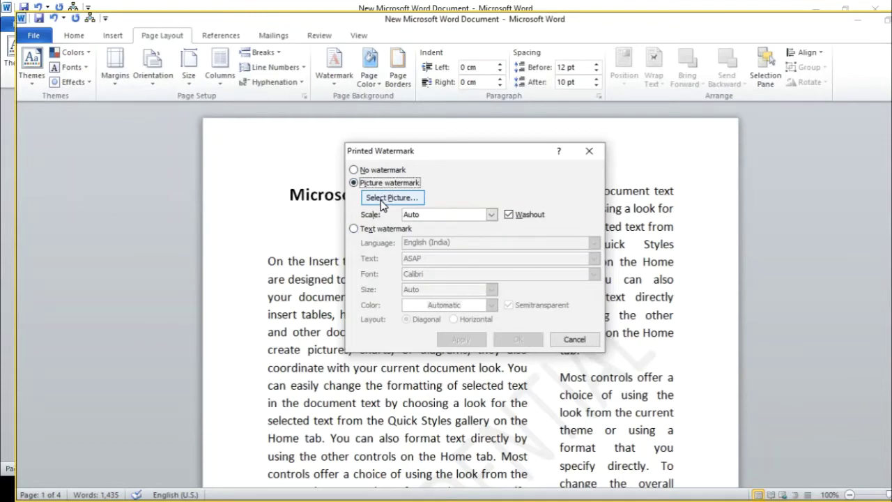
{"action": "left_click", "coordinate": [382, 202]}
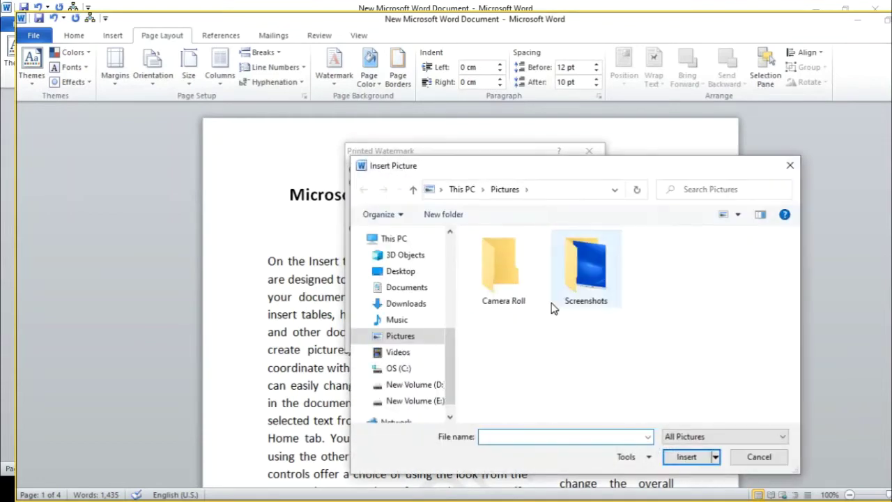
{"action": "left_click", "coordinate": [596, 291]}
{"action": "double_click", "coordinate": [596, 291]}
{"action": "left_click", "coordinate": [588, 278]}
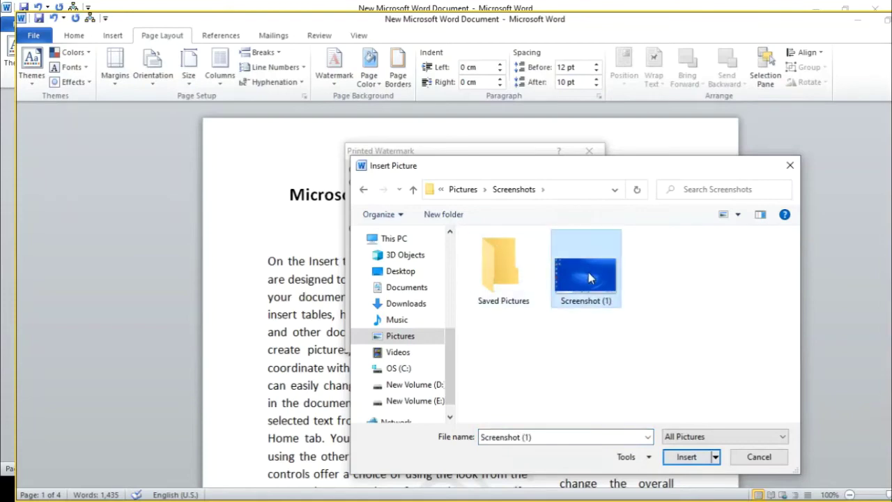
{"action": "left_click", "coordinate": [685, 456]}
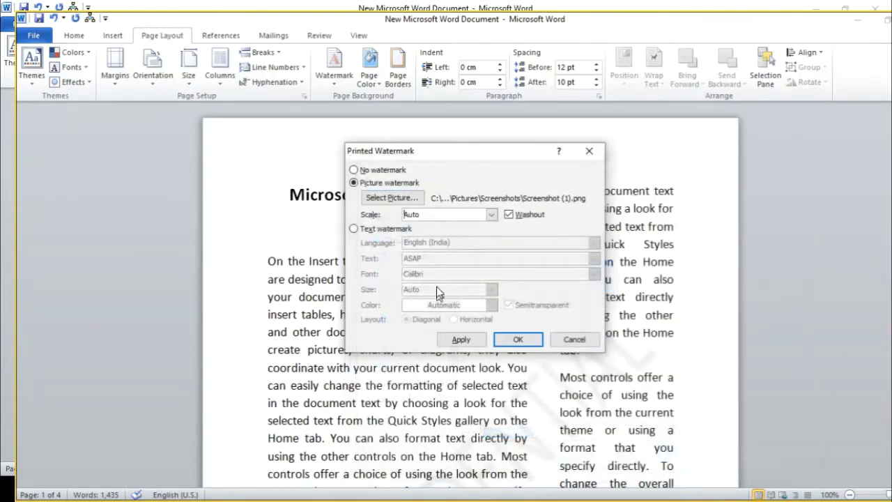
{"action": "left_click", "coordinate": [514, 340]}
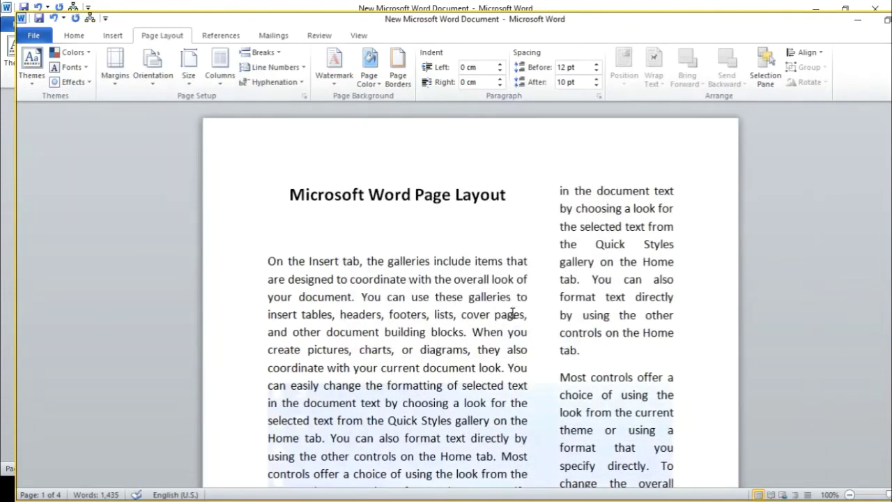
- Check the picture watermark in print preview, then cancel exiting Word
{"action": "key", "text": "ctrl+p"}
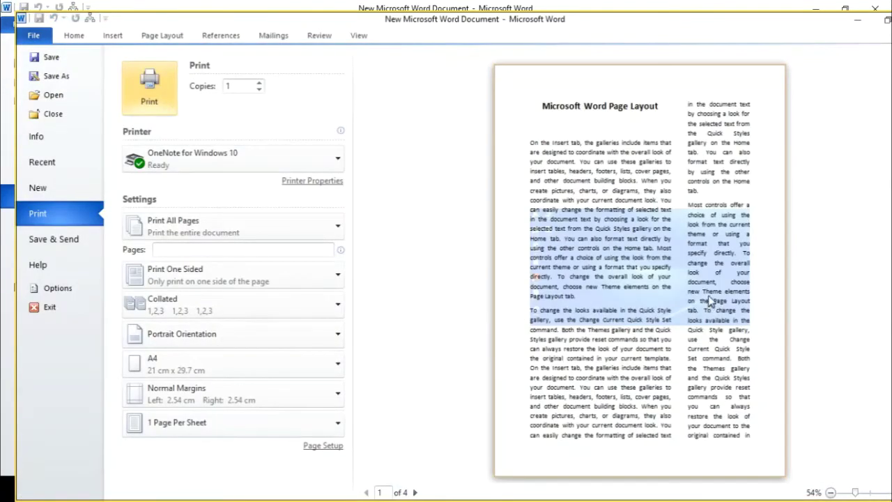
{"action": "scroll", "coordinate": [701, 296], "scroll_direction": "down", "scroll_amount": 3}
{"action": "scroll", "coordinate": [701, 296], "scroll_direction": "up", "scroll_amount": 1}
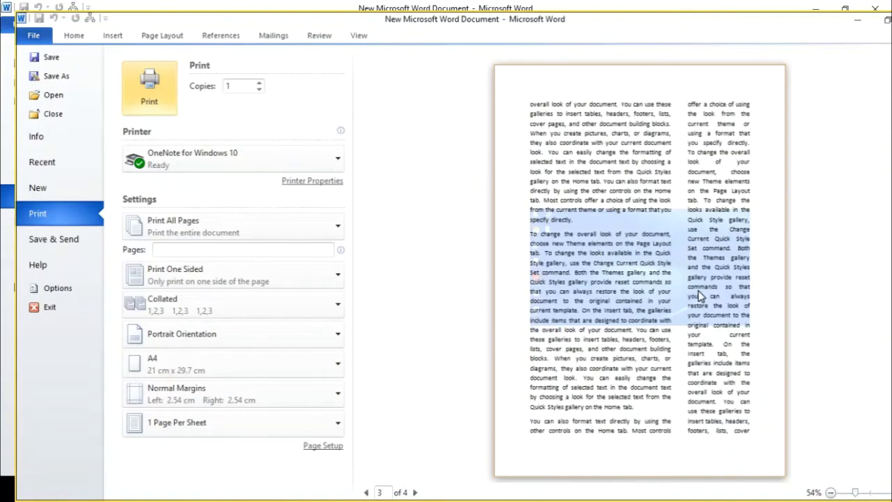
{"action": "scroll", "coordinate": [700, 296], "scroll_direction": "up", "scroll_amount": 2}
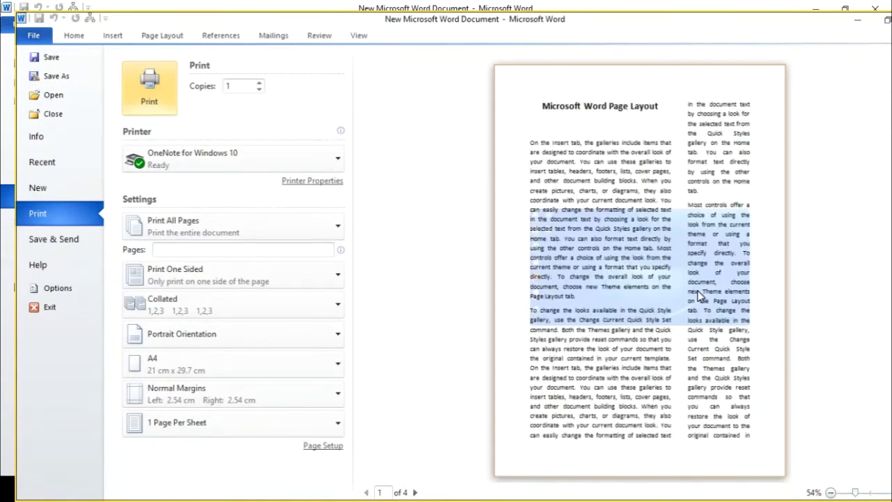
{"action": "left_click", "coordinate": [32, 307]}
{"action": "left_click", "coordinate": [533, 289]}
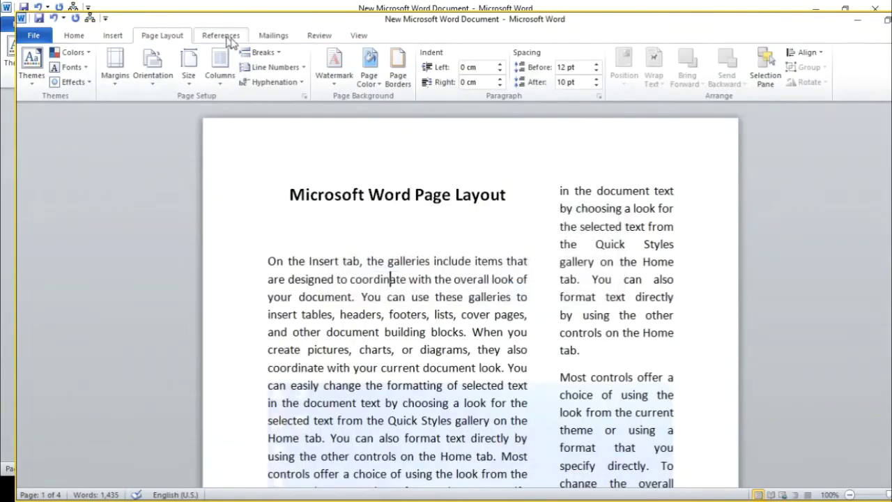
- Start a custom text watermark reading URGENT in Calibri Light
{"action": "left_click", "coordinate": [334, 70]}
{"action": "left_click", "coordinate": [373, 363]}
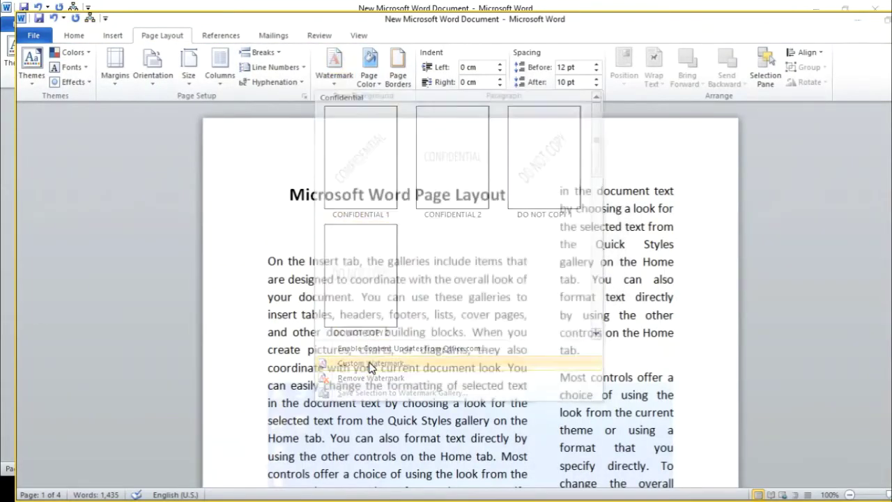
{"action": "left_click", "coordinate": [381, 230]}
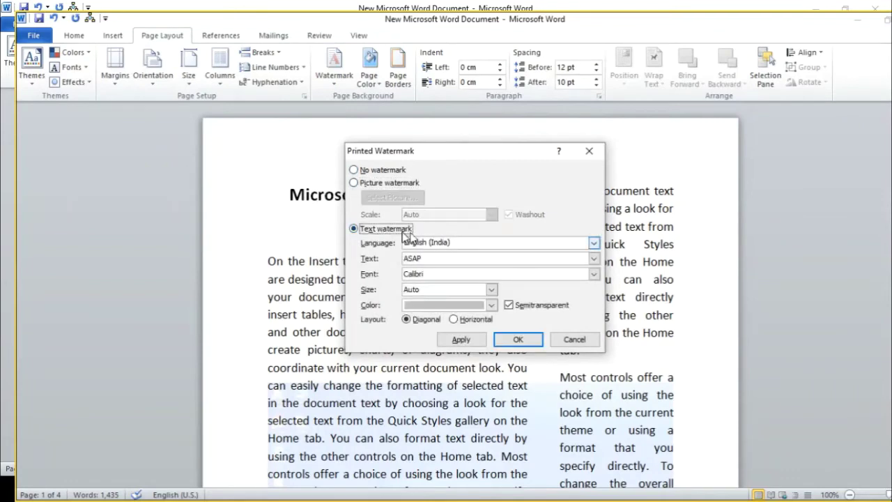
{"action": "left_click", "coordinate": [595, 259]}
{"action": "scroll", "coordinate": [425, 300], "scroll_direction": "down", "scroll_amount": 2}
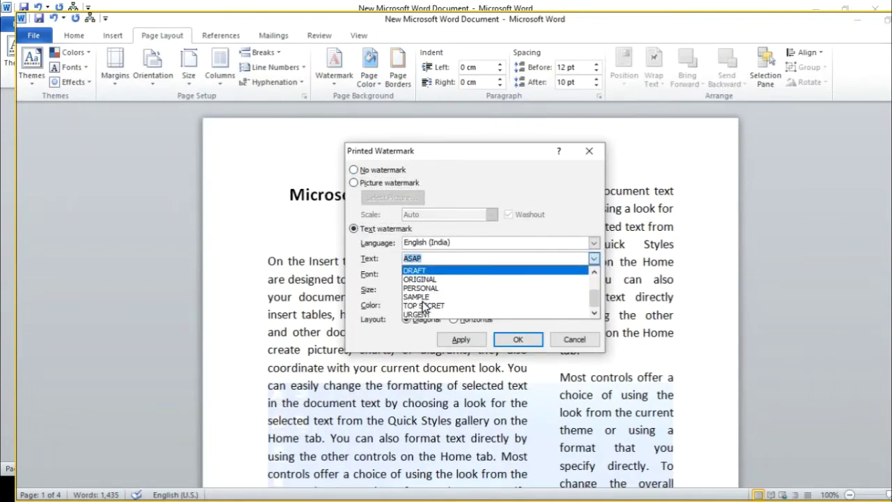
{"action": "left_click", "coordinate": [432, 315]}
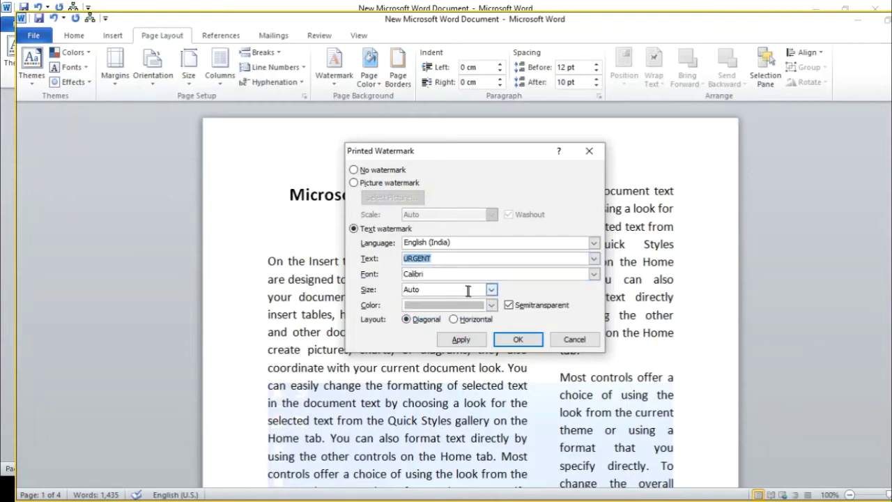
{"action": "left_click", "coordinate": [433, 274]}
{"action": "left_click", "coordinate": [594, 273]}
{"action": "scroll", "coordinate": [421, 293], "scroll_direction": "up", "scroll_amount": 10}
{"action": "left_click", "coordinate": [425, 295]}
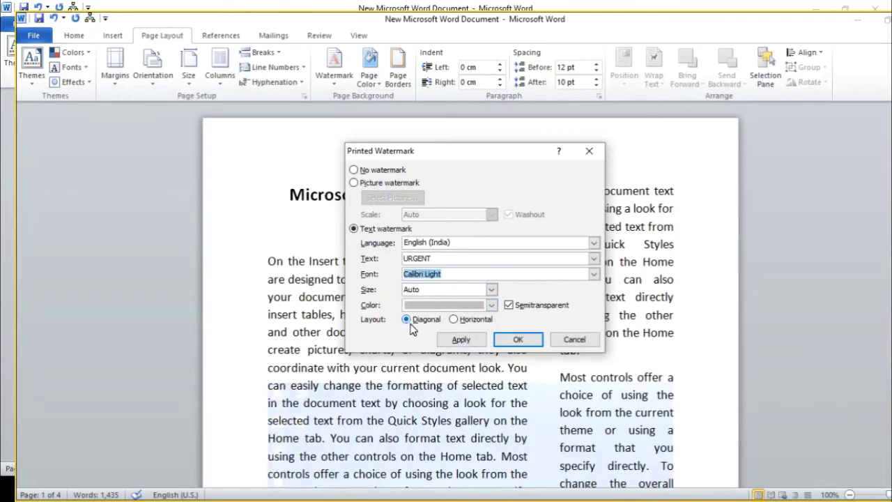
- Make the URGENT watermark horizontal, size 40 and red, then apply it
{"action": "left_click", "coordinate": [468, 320]}
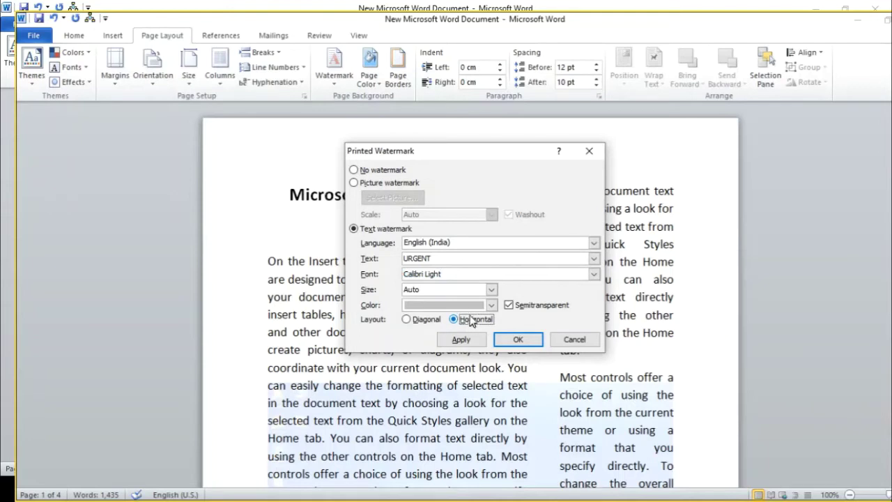
{"action": "left_click", "coordinate": [491, 289]}
{"action": "left_click", "coordinate": [433, 325]}
{"action": "left_click", "coordinate": [491, 304]}
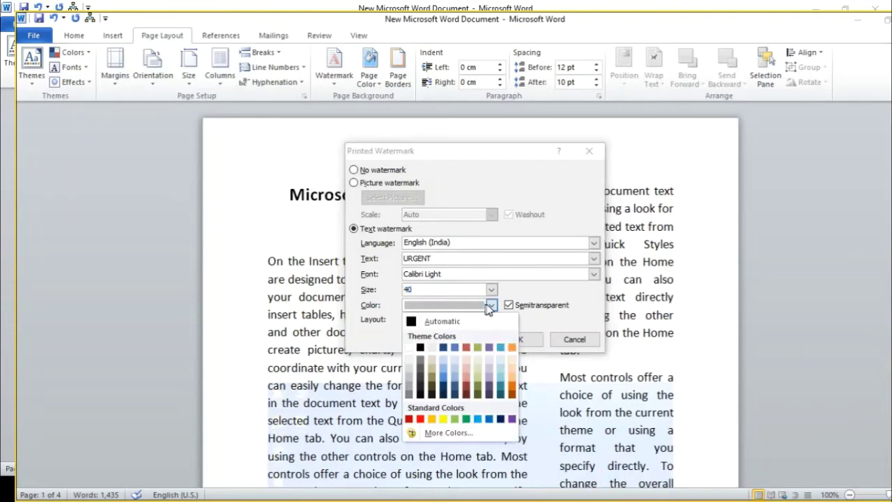
{"action": "left_click", "coordinate": [466, 348]}
{"action": "left_click", "coordinate": [463, 339]}
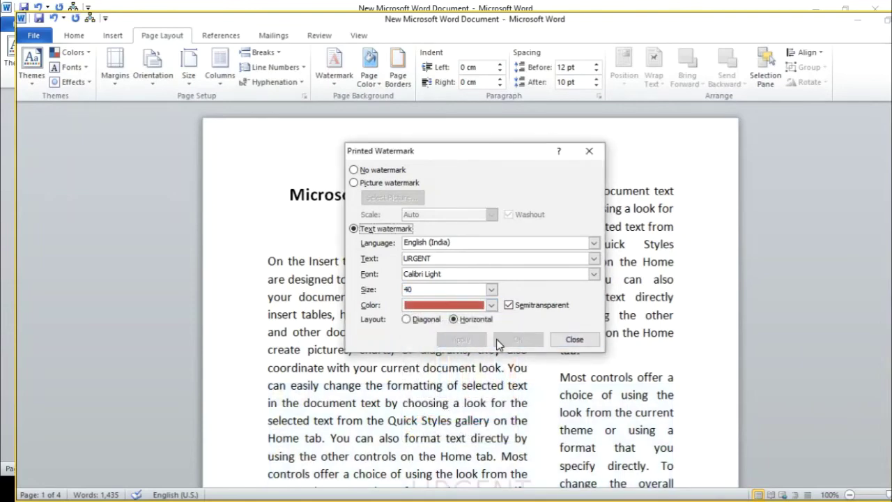
{"action": "left_click", "coordinate": [574, 340]}
{"action": "scroll", "coordinate": [540, 317], "scroll_direction": "down", "scroll_amount": 3}
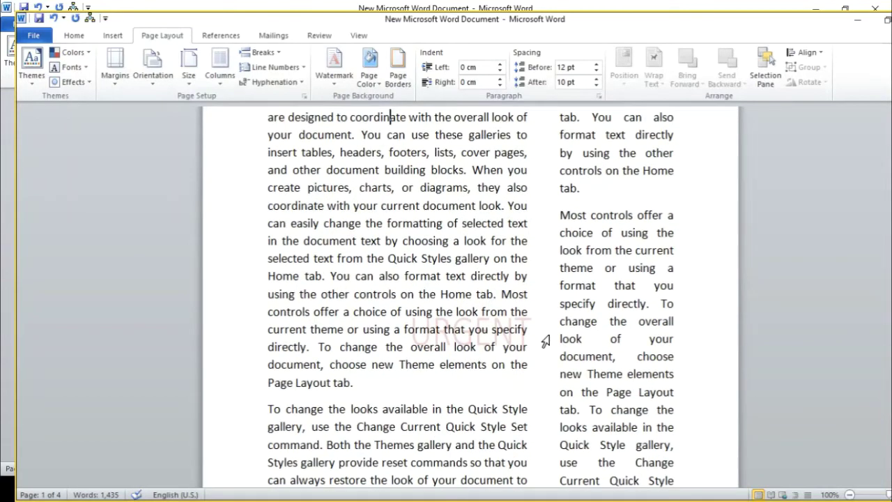
- Check the URGENT watermark in print preview, then cancel Exit to stay in the document
{"action": "key", "text": "ctrl+p"}
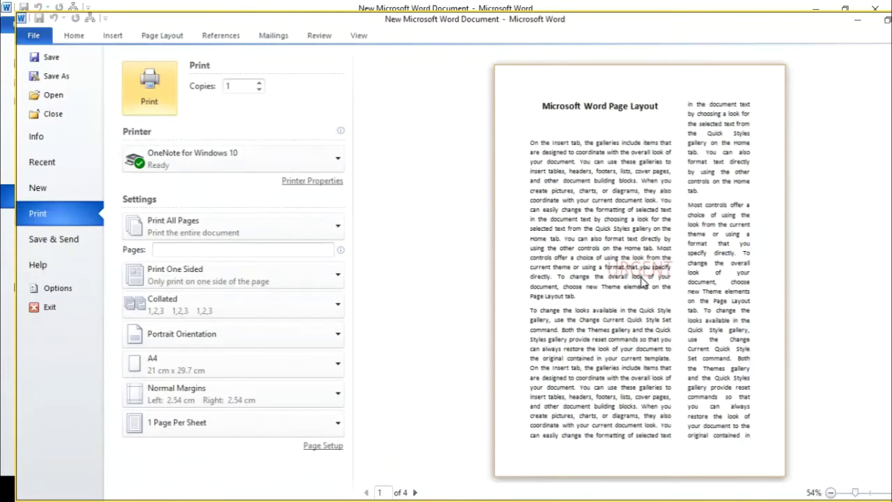
{"action": "scroll", "coordinate": [655, 286], "scroll_direction": "down", "scroll_amount": 3}
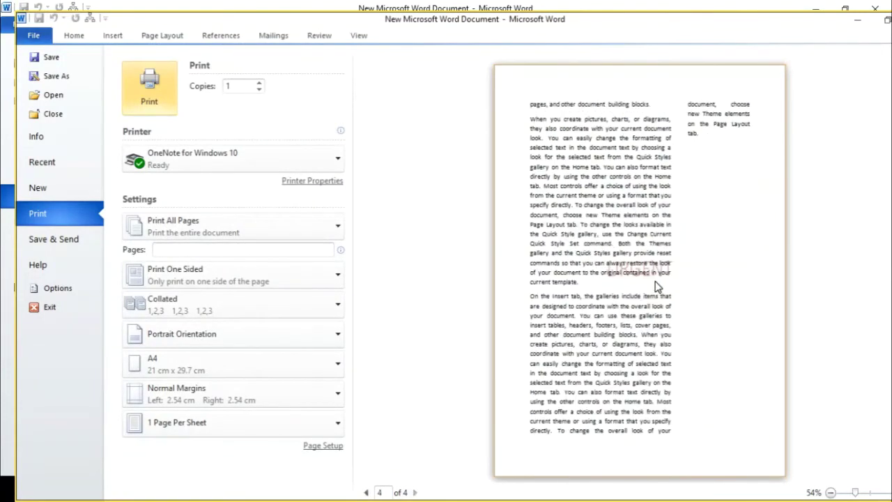
{"action": "scroll", "coordinate": [655, 286], "scroll_direction": "up", "scroll_amount": 3}
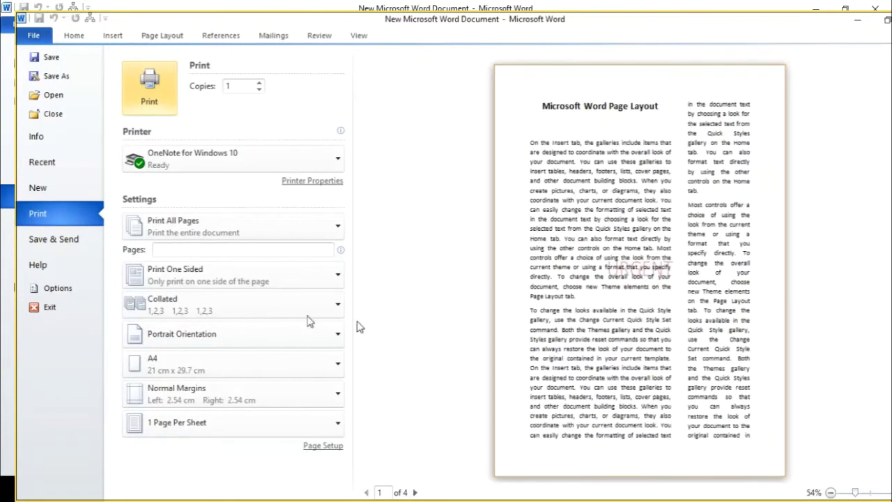
{"action": "left_click", "coordinate": [38, 311]}
{"action": "left_click", "coordinate": [532, 290]}
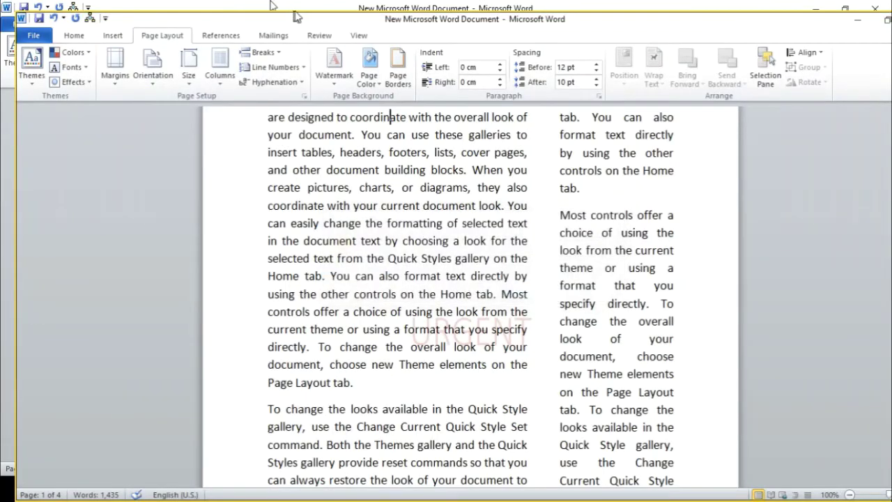
- Set the Page Color to a light blue theme swatch behind the two-column text
{"action": "left_click", "coordinate": [363, 82]}
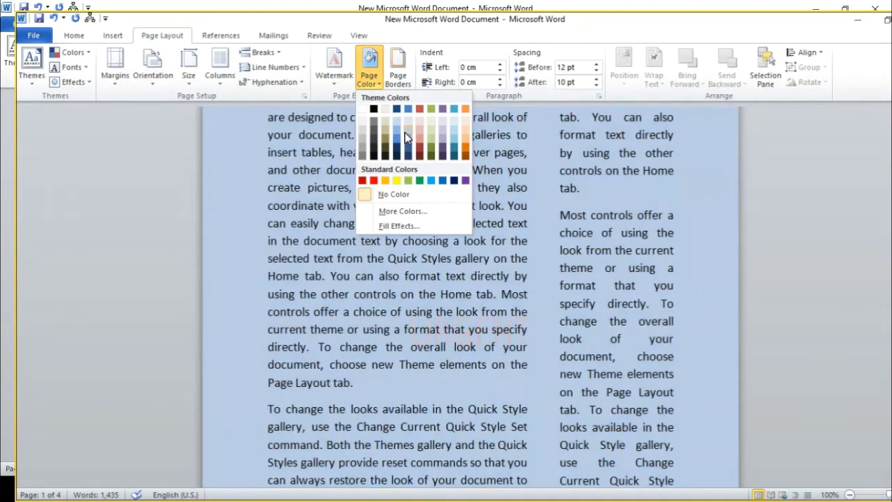
{"action": "left_click", "coordinate": [407, 137]}
{"action": "left_click", "coordinate": [544, 234]}
{"action": "scroll", "coordinate": [542, 225], "scroll_direction": "up", "scroll_amount": 3}
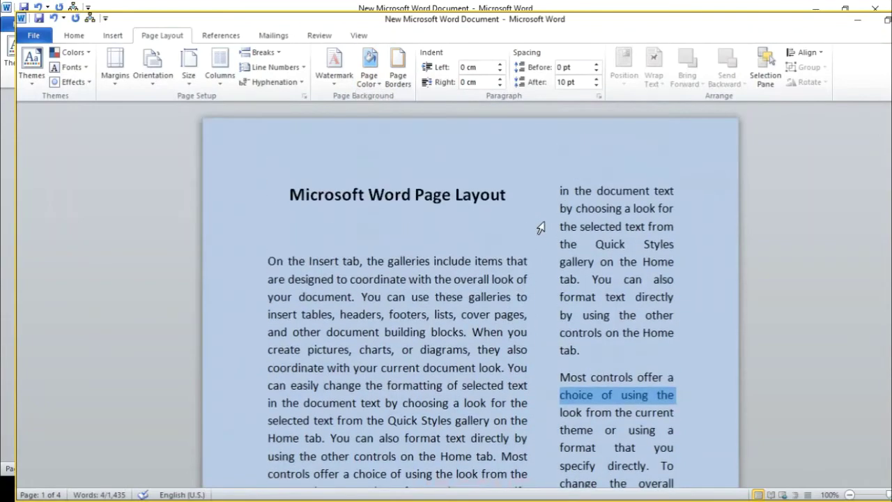
{"action": "scroll", "coordinate": [524, 259], "scroll_direction": "down", "scroll_amount": 12}
{"action": "scroll", "coordinate": [522, 256], "scroll_direction": "up", "scroll_amount": 10}
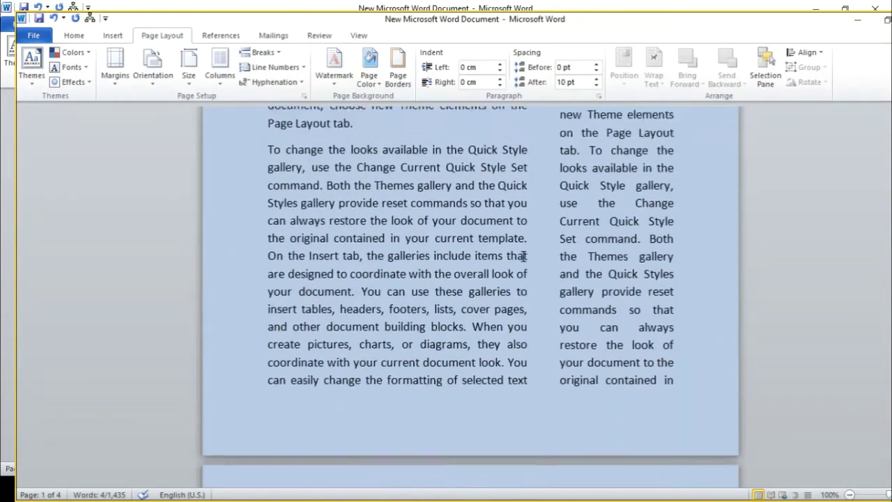
{"action": "scroll", "coordinate": [520, 258], "scroll_direction": "up", "scroll_amount": 2}
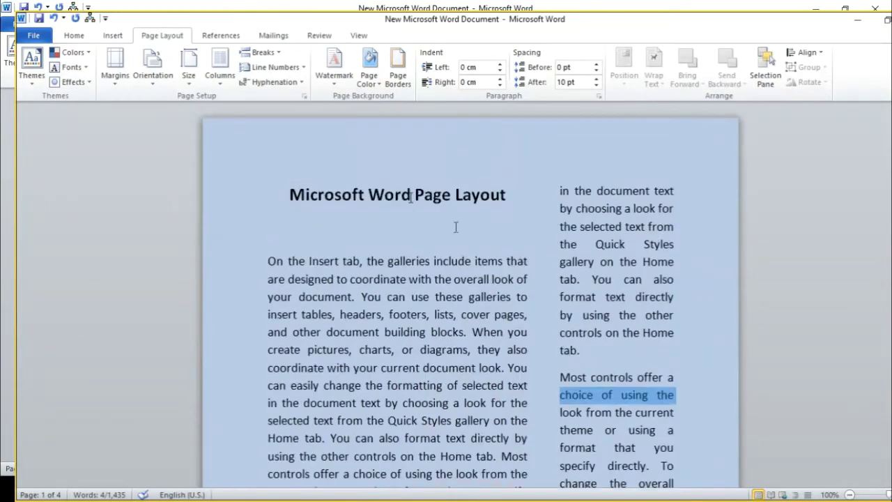
- Apply a solid box border around the page as a first attempt
{"action": "left_click", "coordinate": [397, 74]}
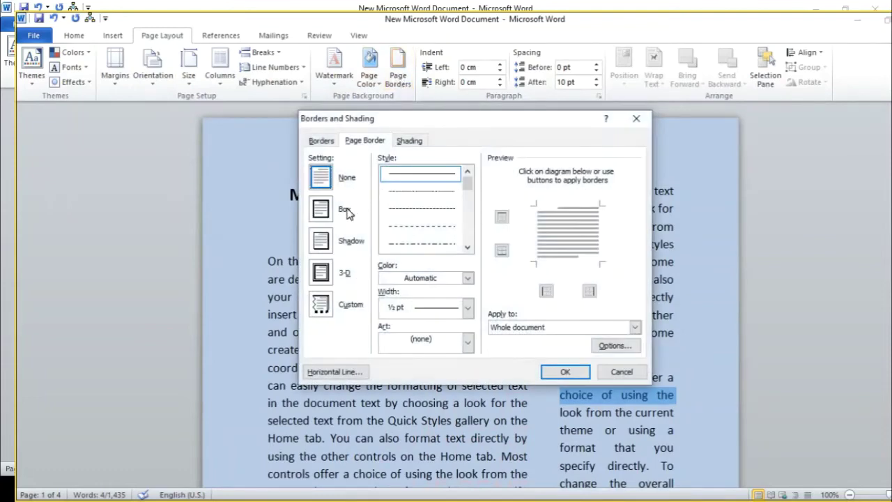
{"action": "left_click", "coordinate": [467, 247]}
{"action": "left_click", "coordinate": [468, 247]}
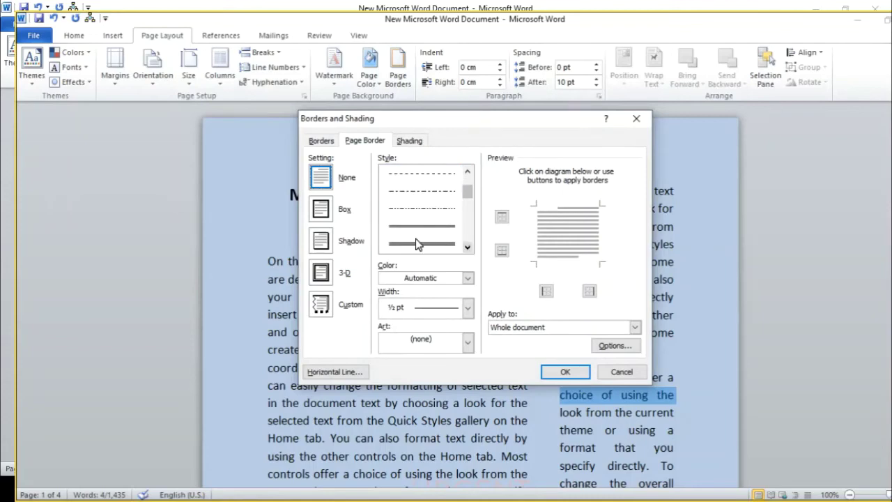
{"action": "left_click", "coordinate": [423, 228]}
{"action": "left_click", "coordinate": [566, 372]}
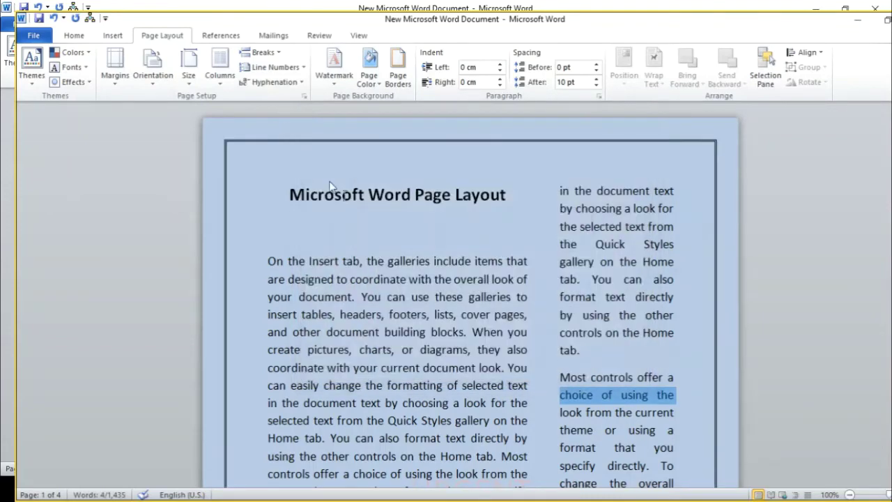
- Remove the solid page border by setting it to None
{"action": "left_click", "coordinate": [398, 78]}
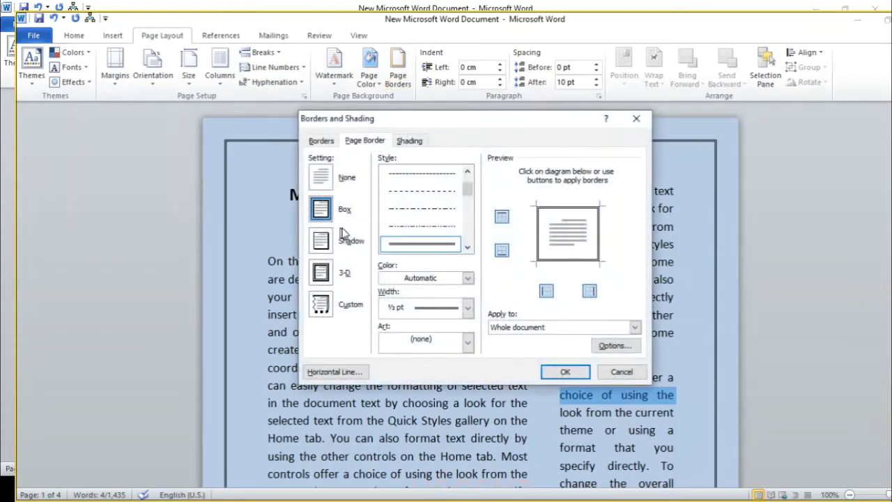
{"action": "left_click_drag", "start_coordinate": [468, 191], "coordinate": [469, 245]}
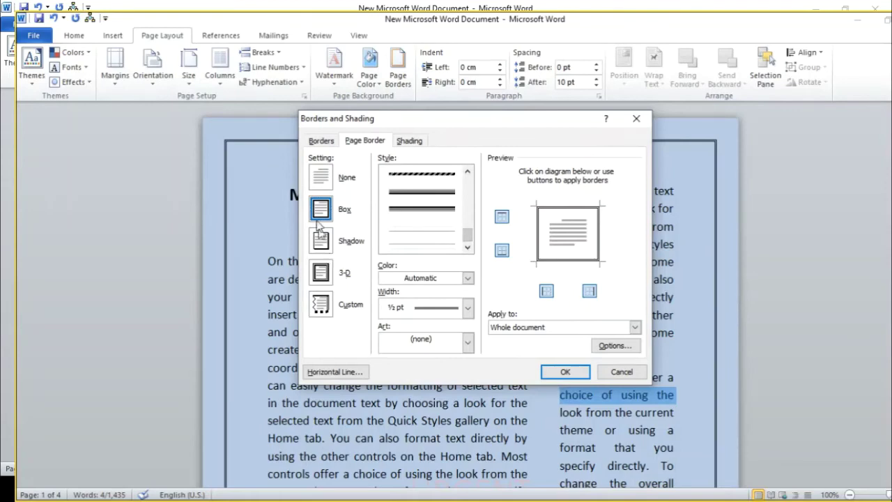
{"action": "left_click", "coordinate": [321, 178]}
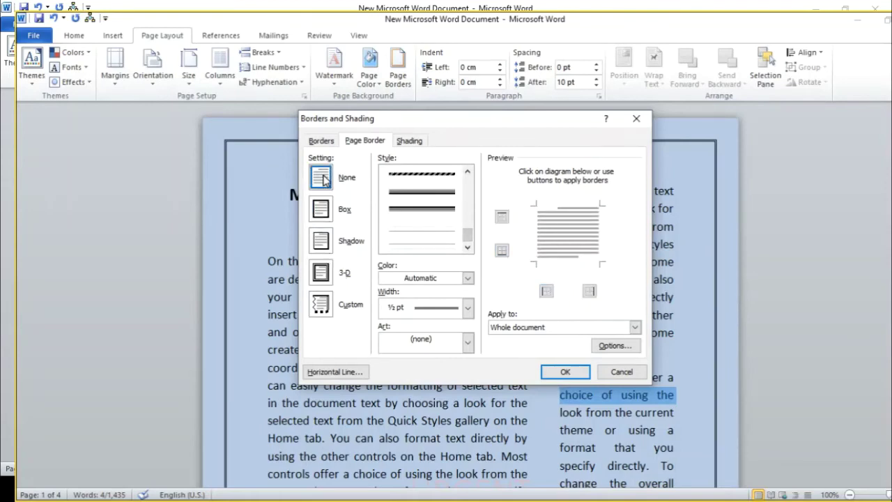
{"action": "left_click", "coordinate": [565, 371]}
- Apply a dashed box page border instead
{"action": "left_click", "coordinate": [439, 247]}
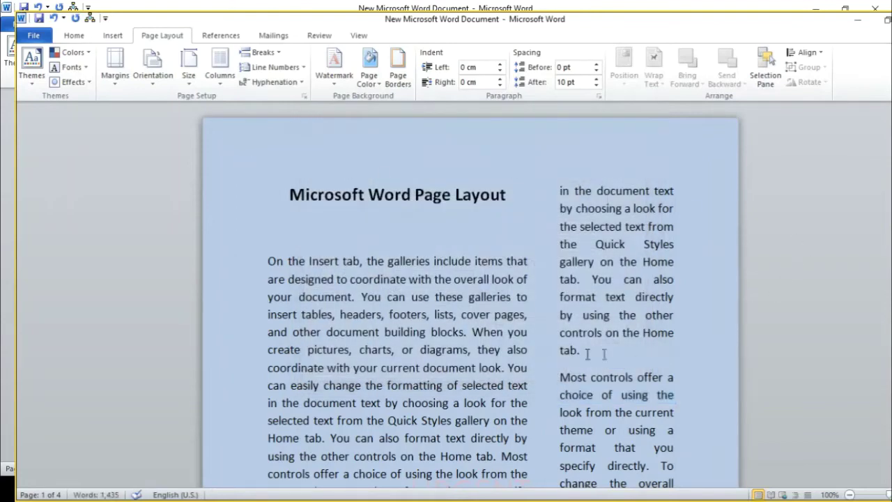
{"action": "left_click", "coordinate": [400, 78]}
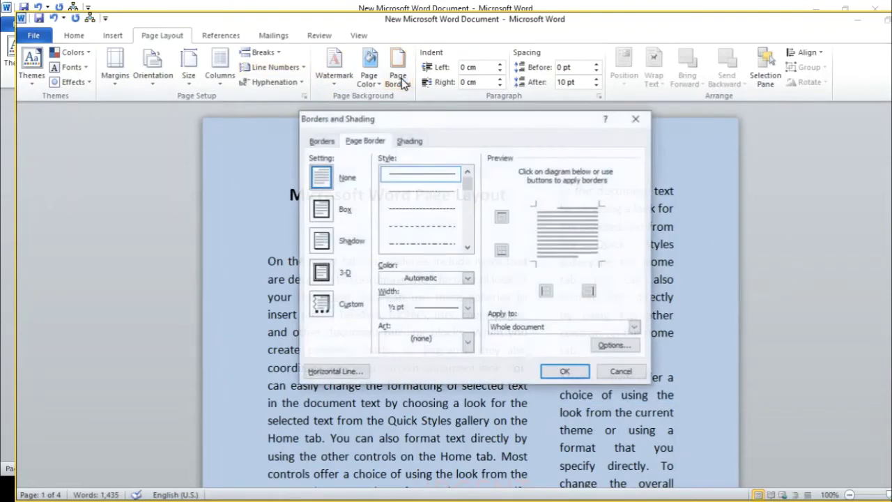
{"action": "left_click", "coordinate": [321, 209]}
{"action": "left_click", "coordinate": [420, 208]}
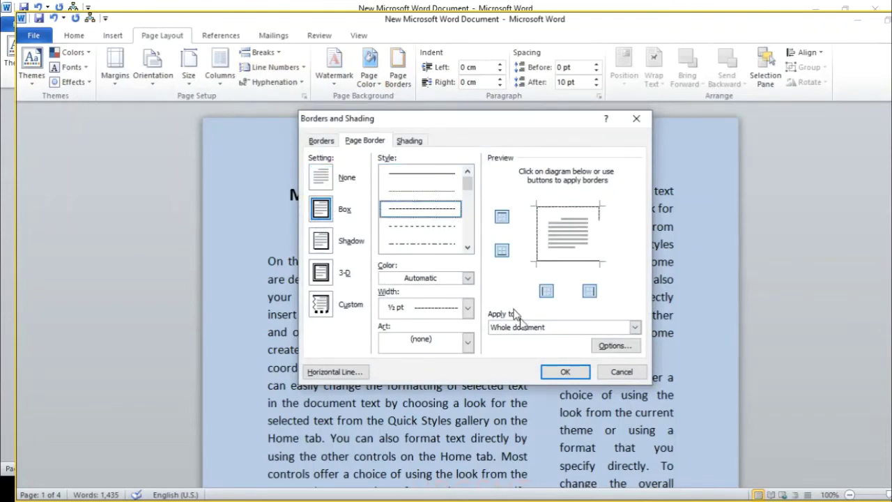
{"action": "left_click", "coordinate": [566, 371]}
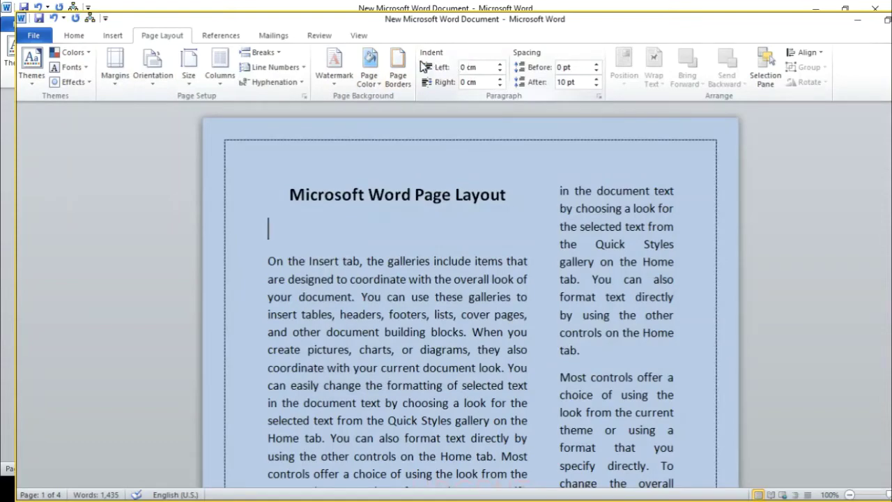
- Indent the empty line, then raise the first body paragraph's right indent to 1 cm
{"action": "left_click", "coordinate": [500, 65]}
{"action": "left_click", "coordinate": [501, 64]}
{"action": "left_click", "coordinate": [264, 275]}
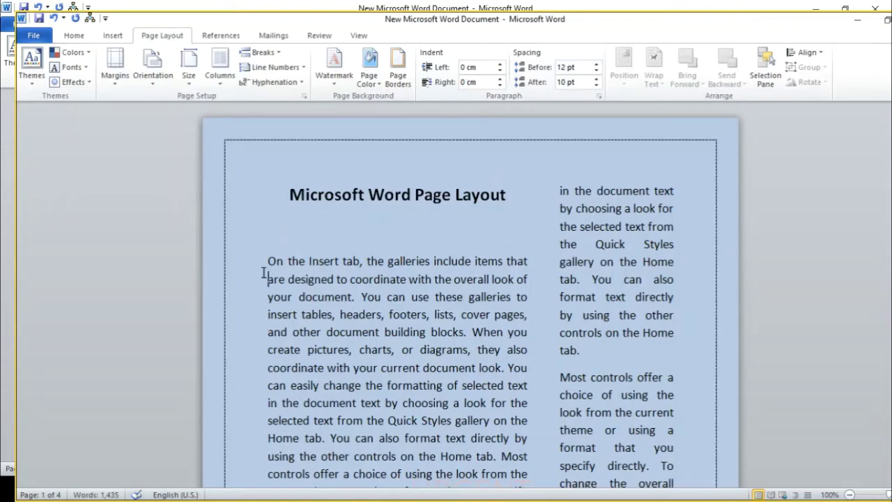
{"action": "left_click", "coordinate": [501, 79]}
{"action": "left_click", "coordinate": [501, 79]}
{"action": "left_click", "coordinate": [500, 79]}
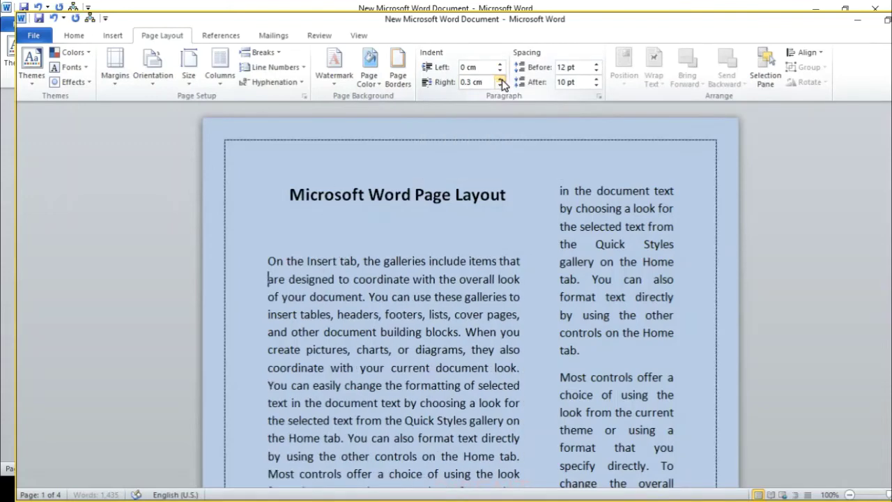
{"action": "left_click", "coordinate": [501, 79]}
{"action": "left_click", "coordinate": [500, 80]}
{"action": "left_click", "coordinate": [501, 80]}
{"action": "left_click", "coordinate": [501, 80]}
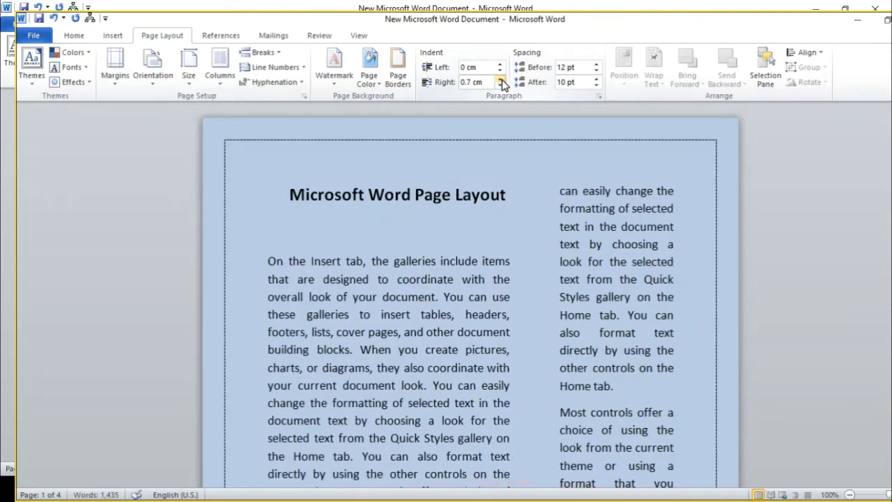
{"action": "left_click", "coordinate": [501, 80]}
{"action": "left_click", "coordinate": [501, 79]}
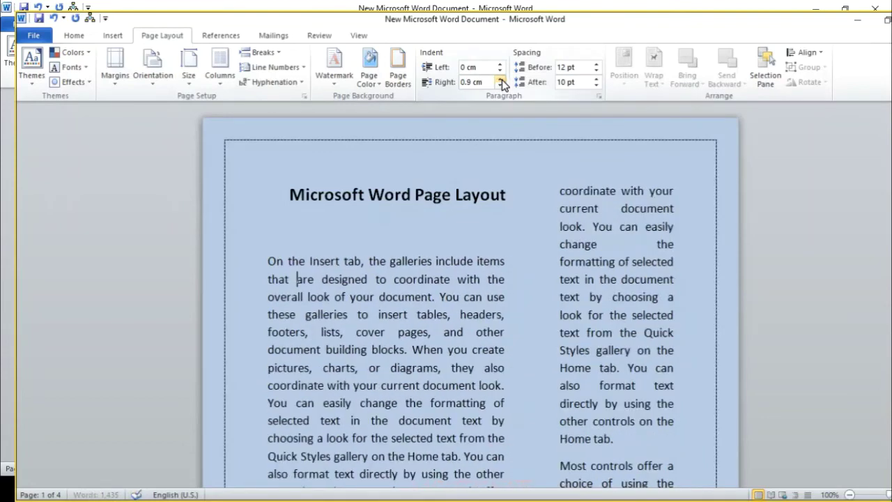
{"action": "left_click", "coordinate": [500, 79]}
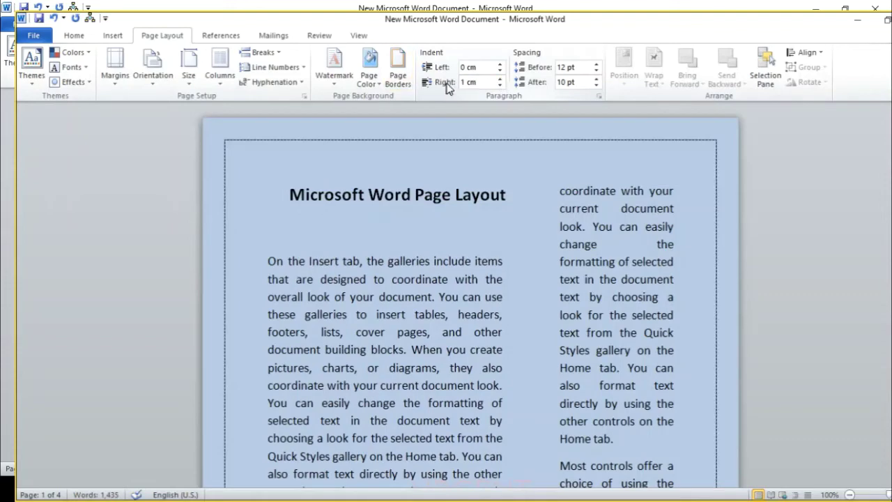
- Return the first paragraph's right indent to 0 cm
{"action": "left_click", "coordinate": [499, 85]}
{"action": "left_click", "coordinate": [500, 85]}
{"action": "left_click", "coordinate": [500, 85]}
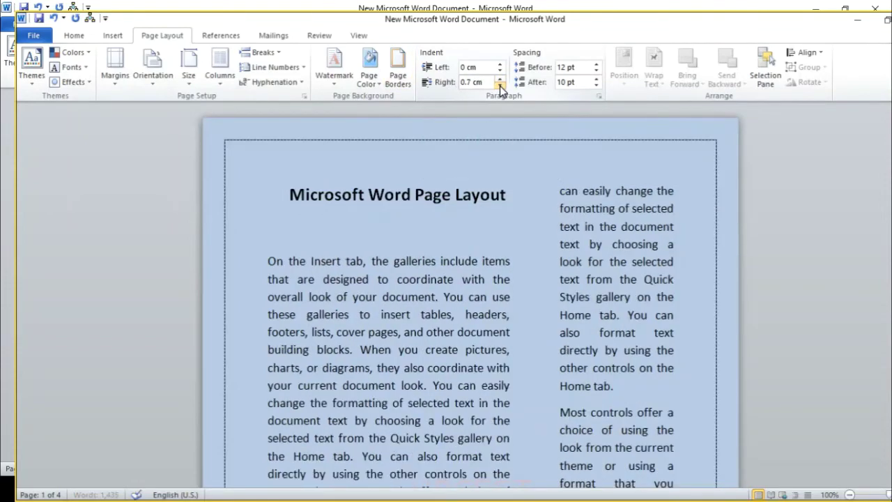
{"action": "left_click", "coordinate": [500, 85]}
{"action": "left_click", "coordinate": [499, 85]}
{"action": "left_click", "coordinate": [499, 85]}
{"action": "left_click", "coordinate": [499, 85]}
{"action": "left_click", "coordinate": [500, 85]}
{"action": "left_click", "coordinate": [500, 85]}
{"action": "left_click", "coordinate": [499, 85]}
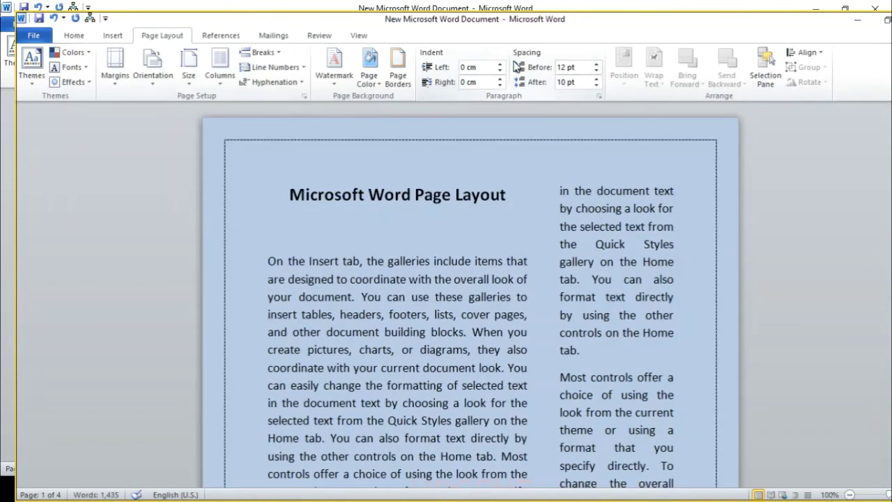
- Give the paragraph 12 pt space before and switch the layout to One column
{"action": "scroll", "coordinate": [484, 278], "scroll_direction": "down", "scroll_amount": 2}
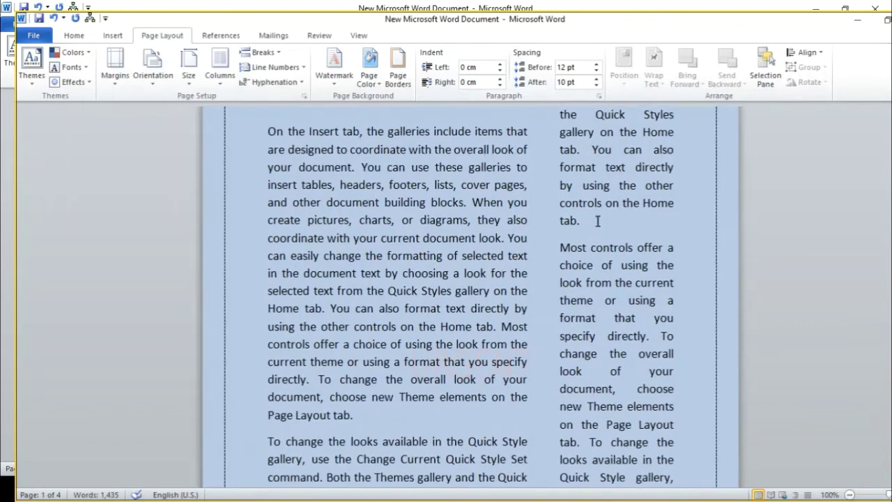
{"action": "left_click", "coordinate": [597, 64]}
{"action": "scroll", "coordinate": [555, 262], "scroll_direction": "down", "scroll_amount": 1}
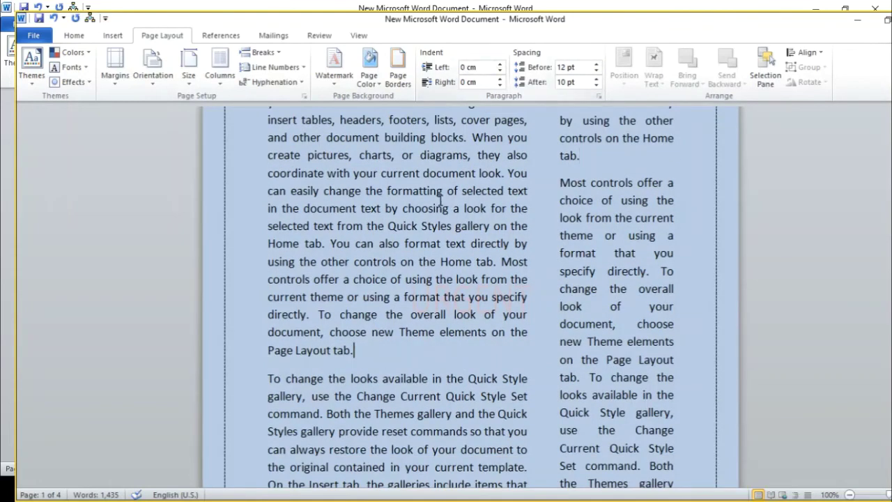
{"action": "scroll", "coordinate": [232, 175], "scroll_direction": "up", "scroll_amount": 1}
{"action": "left_click", "coordinate": [220, 70]}
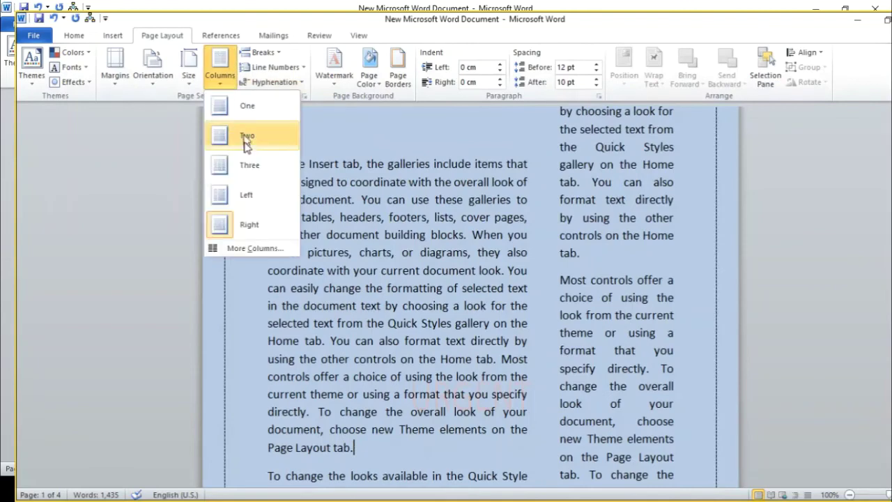
{"action": "left_click", "coordinate": [240, 104]}
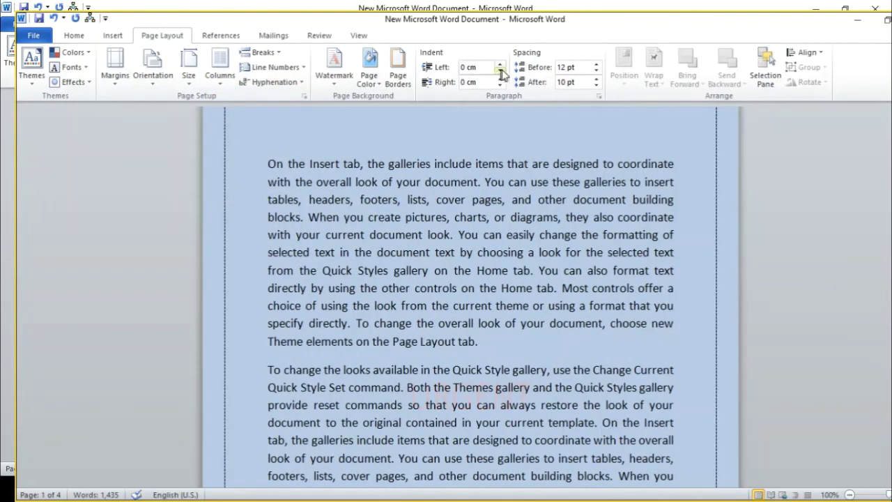
- Set the first paragraph's spacing to 24 pt before and 42 pt after
{"action": "left_click", "coordinate": [596, 64]}
{"action": "left_click", "coordinate": [596, 64]}
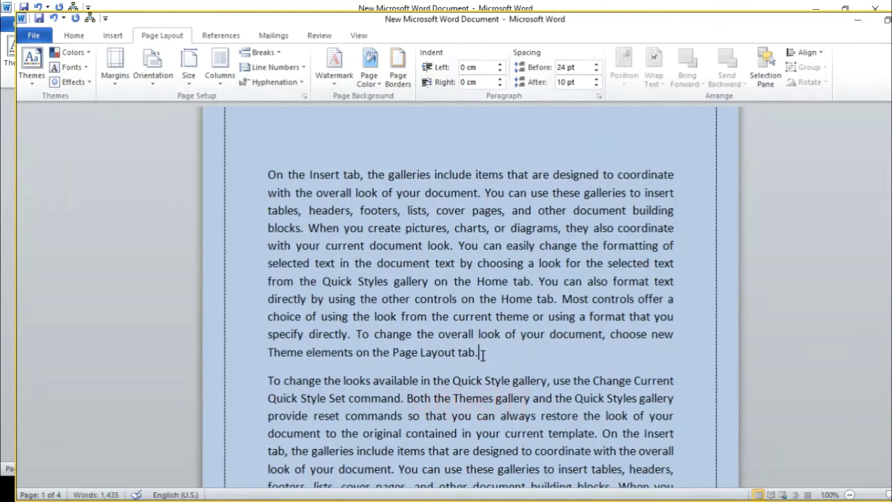
{"action": "left_click", "coordinate": [597, 79]}
{"action": "left_click", "coordinate": [596, 79]}
{"action": "left_click", "coordinate": [596, 79]}
{"action": "left_click", "coordinate": [597, 79]}
{"action": "left_click", "coordinate": [596, 79]}
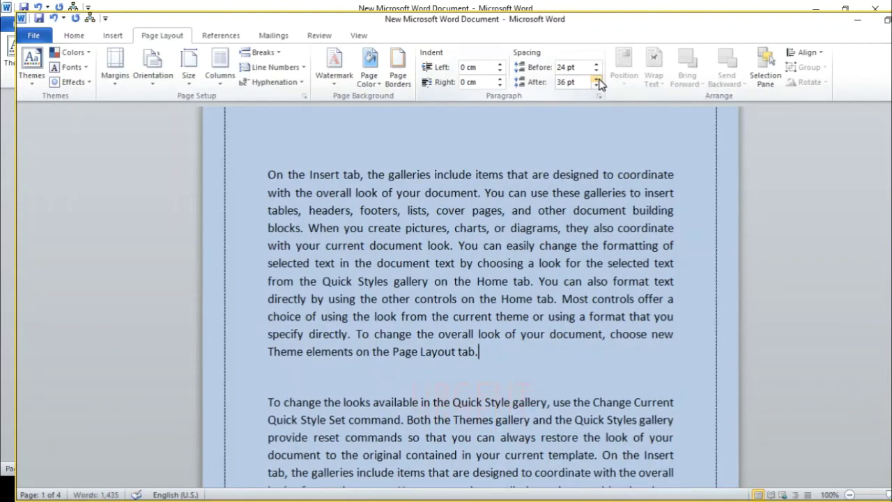
{"action": "left_click", "coordinate": [597, 79]}
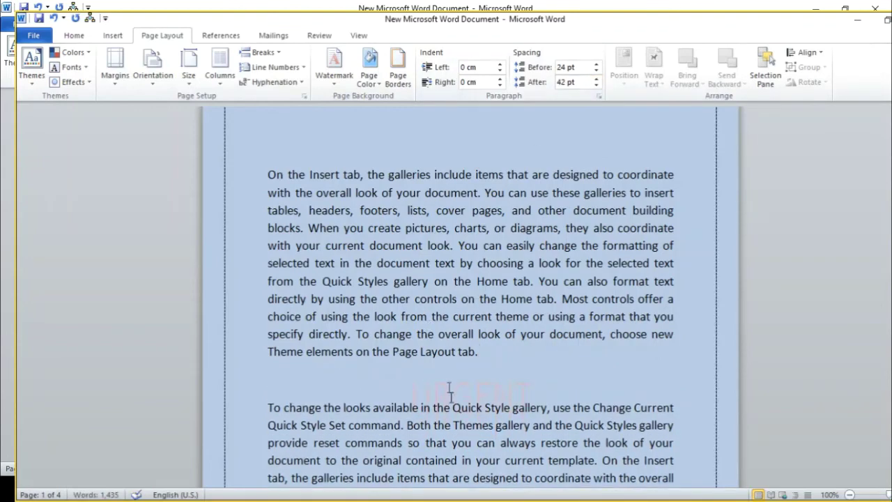
- Give a later paragraph 36 pt of space before
{"action": "left_click", "coordinate": [488, 349]}
{"action": "scroll", "coordinate": [488, 348], "scroll_direction": "down", "scroll_amount": 3}
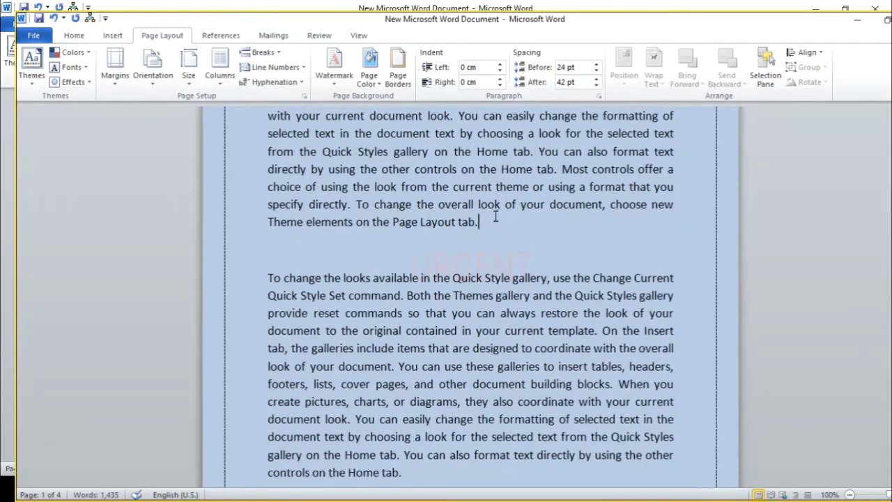
{"action": "scroll", "coordinate": [471, 290], "scroll_direction": "down", "scroll_amount": 2}
{"action": "left_click", "coordinate": [400, 402]}
{"action": "left_click", "coordinate": [597, 64]}
{"action": "left_click", "coordinate": [597, 64]}
{"action": "left_click", "coordinate": [597, 70]}
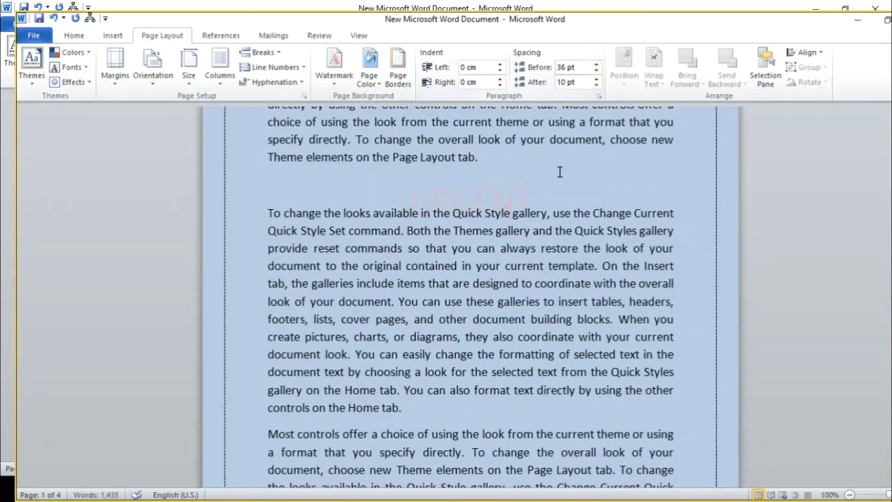